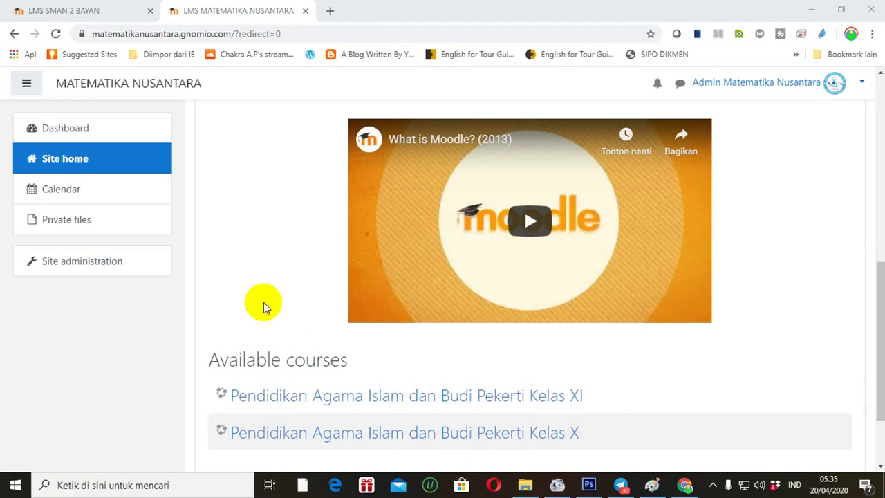
# - Switch to the LMS SMAN 2 BAYAN site and open its course and category management page from site administration
pyautogui.click(69, 15)
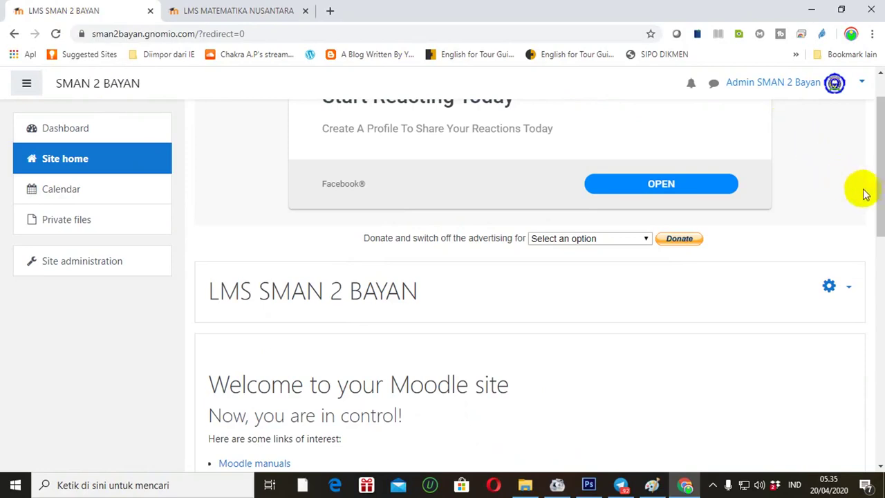
pyautogui.scroll(1, 870, 201)
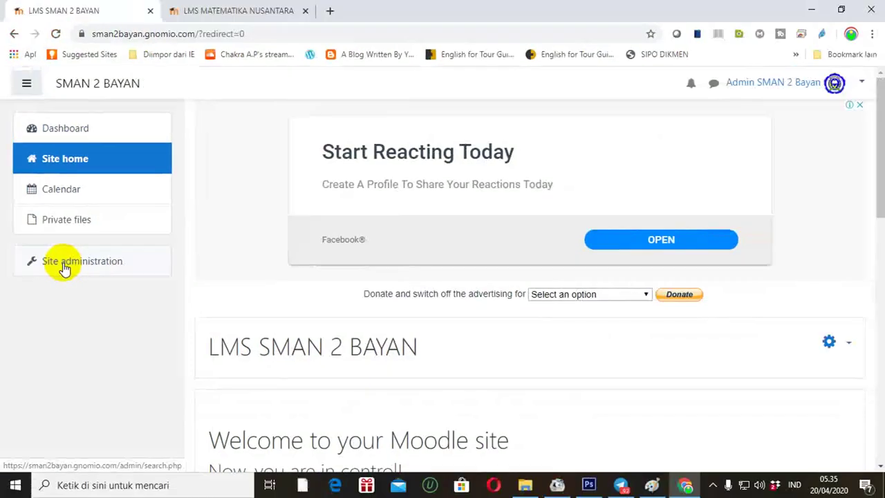
pyautogui.click(64, 268)
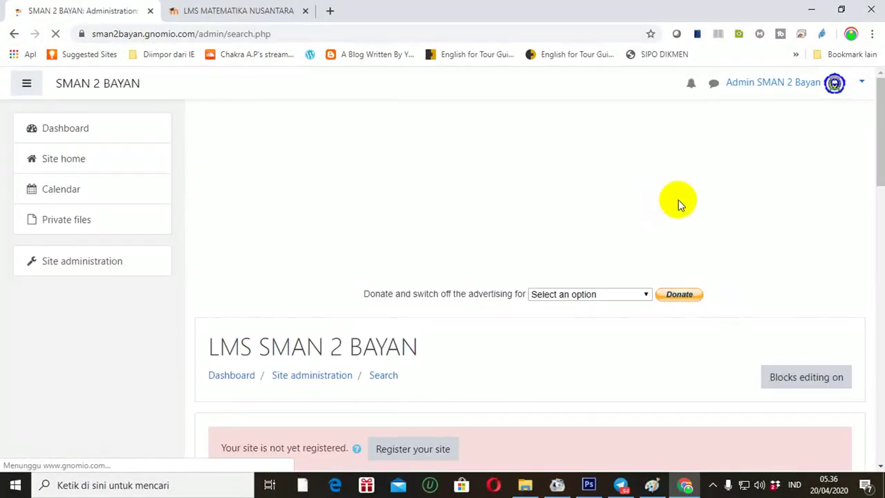
pyautogui.moveTo(873, 134); pyautogui.dragTo(869, 233)
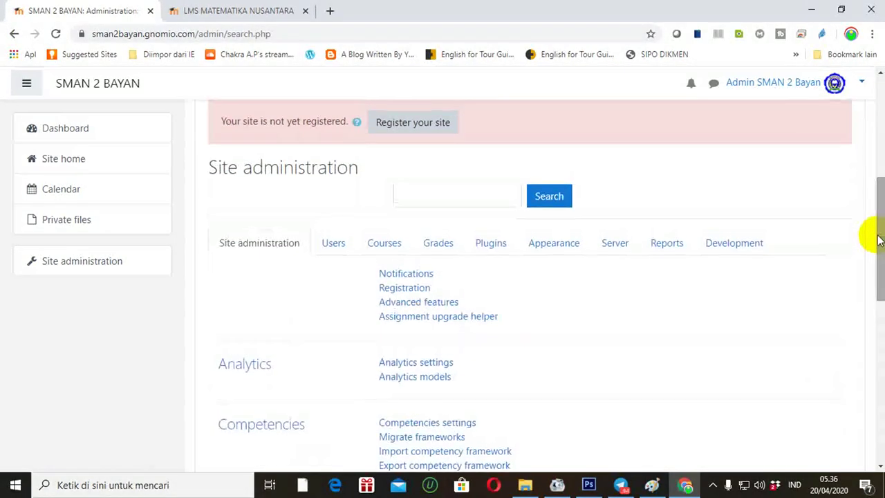
pyautogui.click(392, 250)
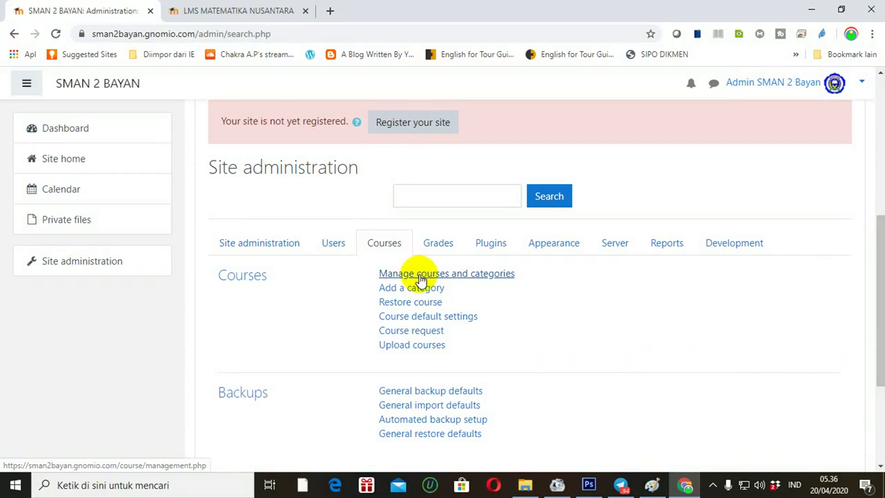
pyautogui.click(420, 276)
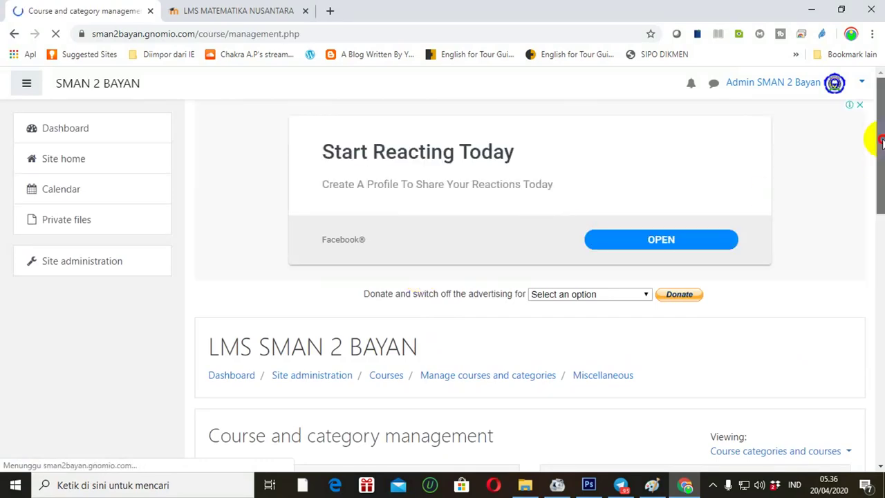
# - Create a new course category named Pembelejaran with Top as its parent category
pyautogui.moveTo(881, 143); pyautogui.dragTo(881, 251)
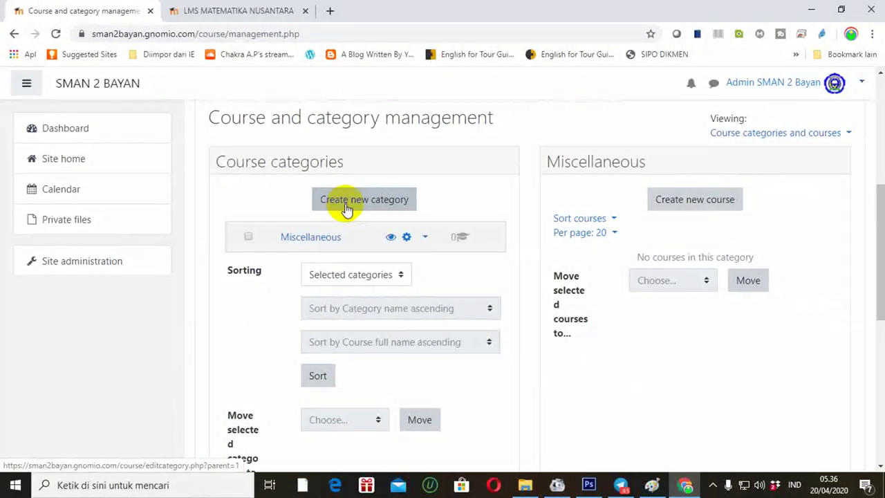
pyautogui.click(345, 207)
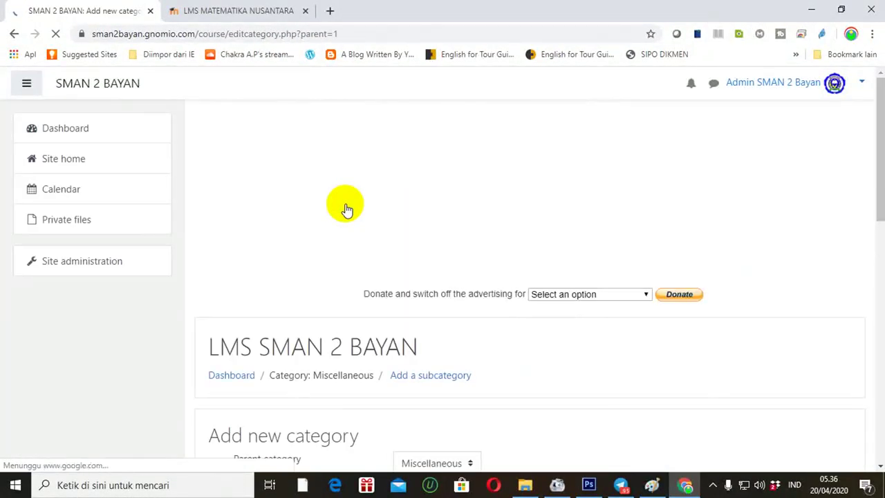
pyautogui.moveTo(881, 164); pyautogui.dragTo(881, 211)
pyautogui.click(473, 348)
pyautogui.click(426, 367)
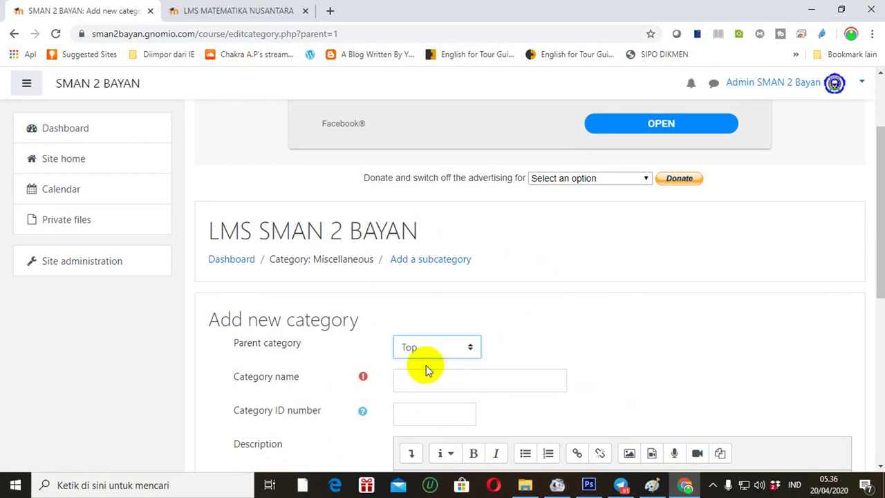
pyautogui.click(425, 381)
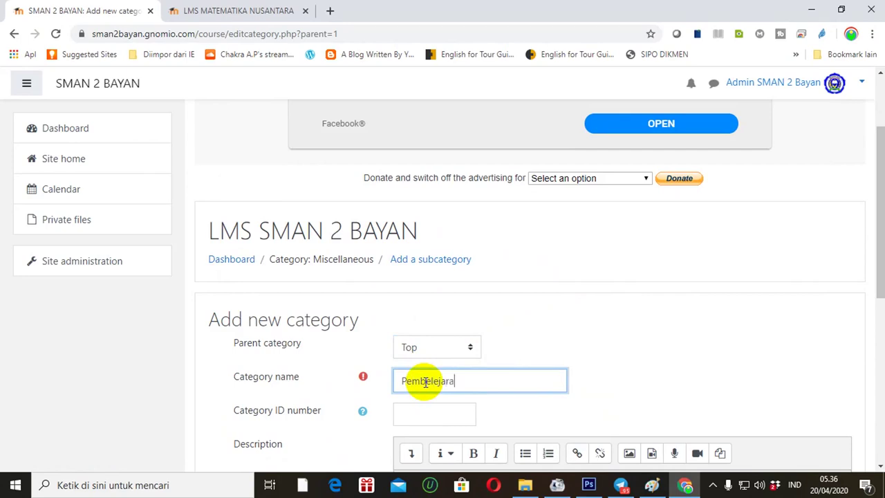
pyautogui.moveTo(875, 257); pyautogui.dragTo(872, 415)
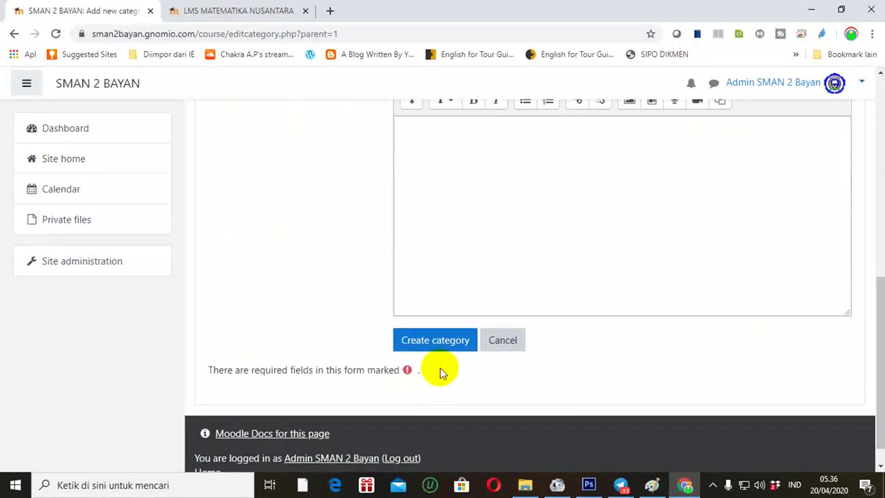
pyautogui.click(436, 342)
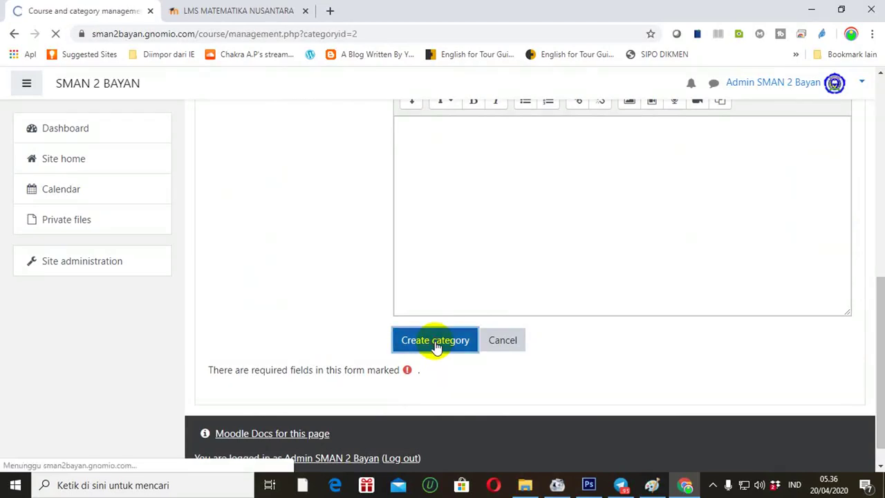
# - Delete the Miscellaneous course category and return to the category list
pyautogui.moveTo(876, 178); pyautogui.dragTo(871, 287)
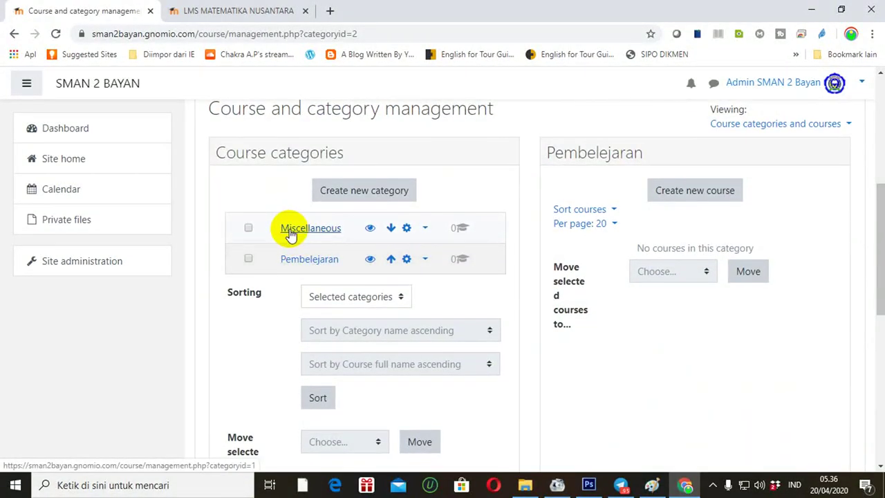
pyautogui.click(425, 229)
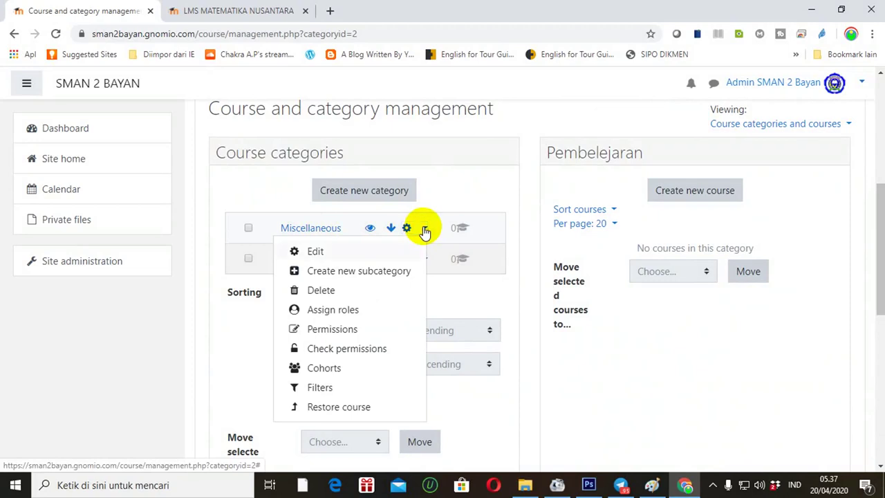
pyautogui.click(330, 291)
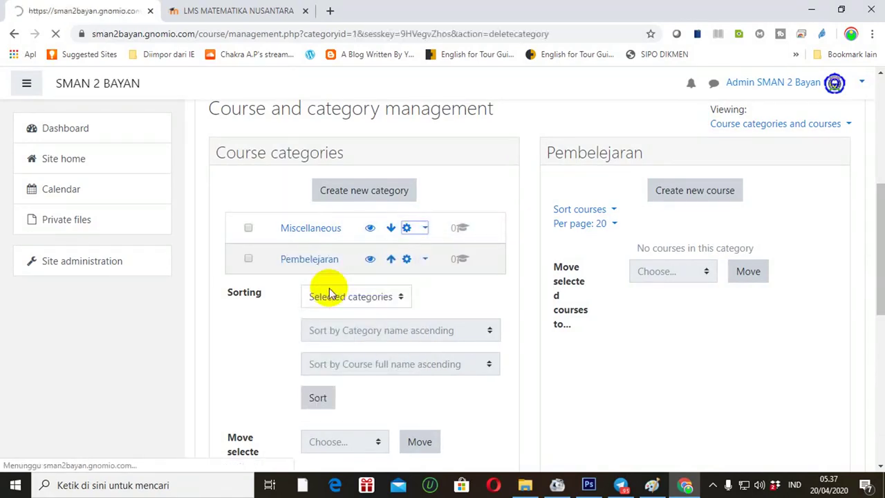
pyautogui.click(415, 340)
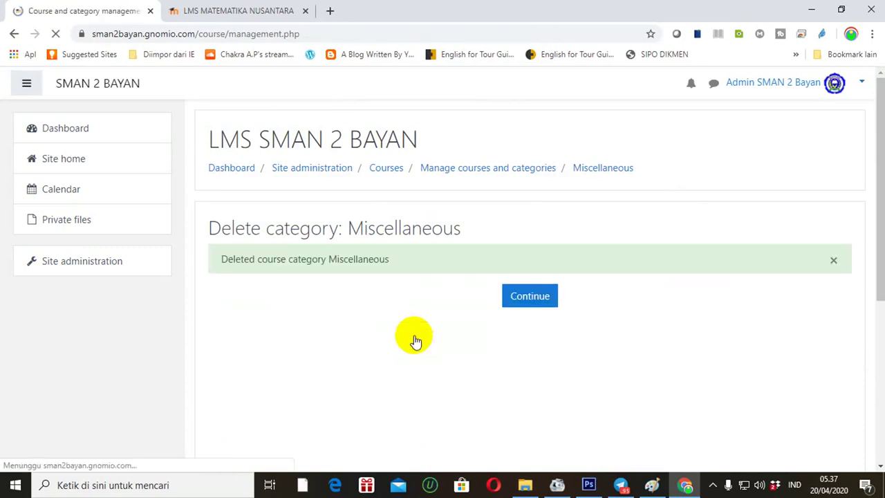
pyautogui.click(531, 304)
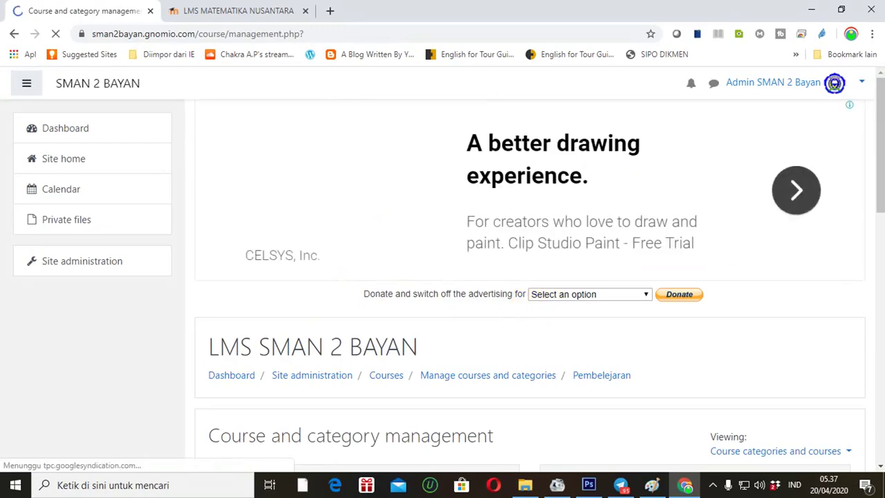
# - Create a new course category named Ujian Sekolah with Top as its parent category
pyautogui.moveTo(875, 159); pyautogui.dragTo(874, 270)
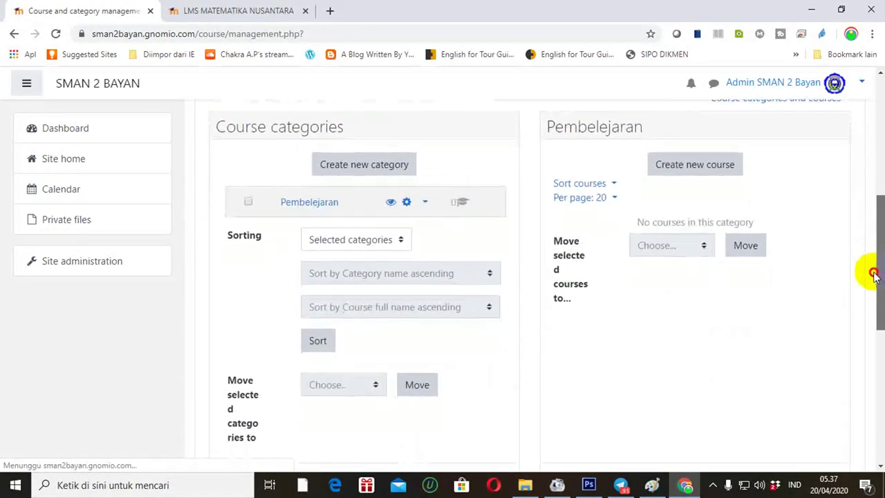
pyautogui.click(364, 170)
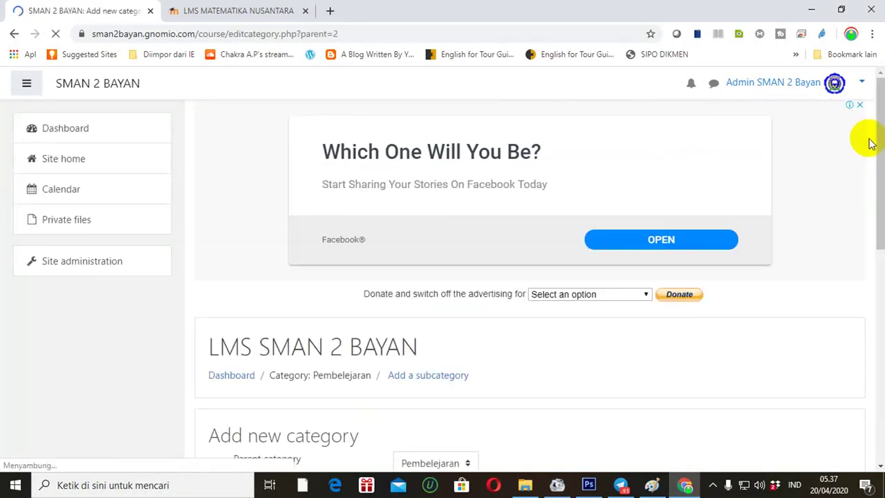
pyautogui.moveTo(870, 148); pyautogui.dragTo(728, 242)
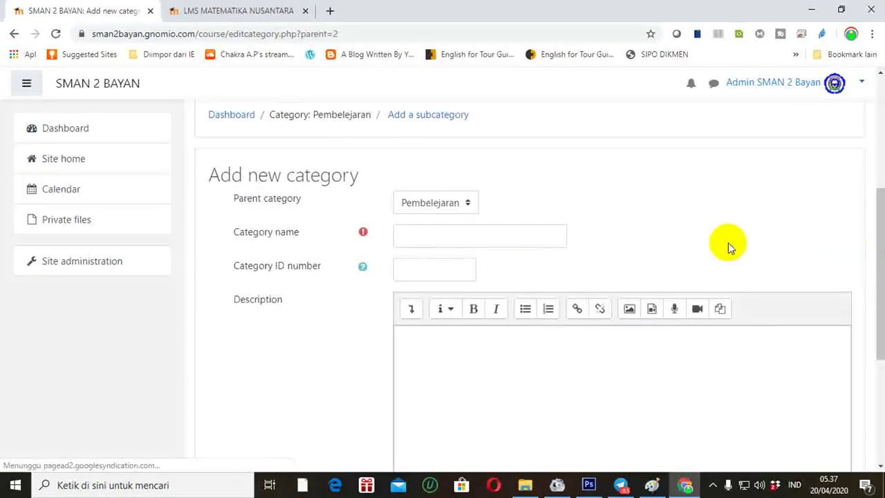
pyautogui.click(466, 234)
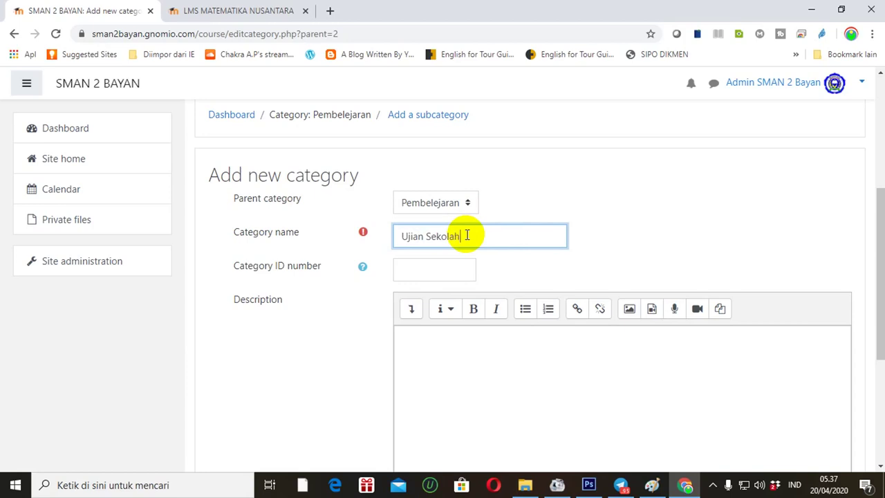
pyautogui.click(466, 202)
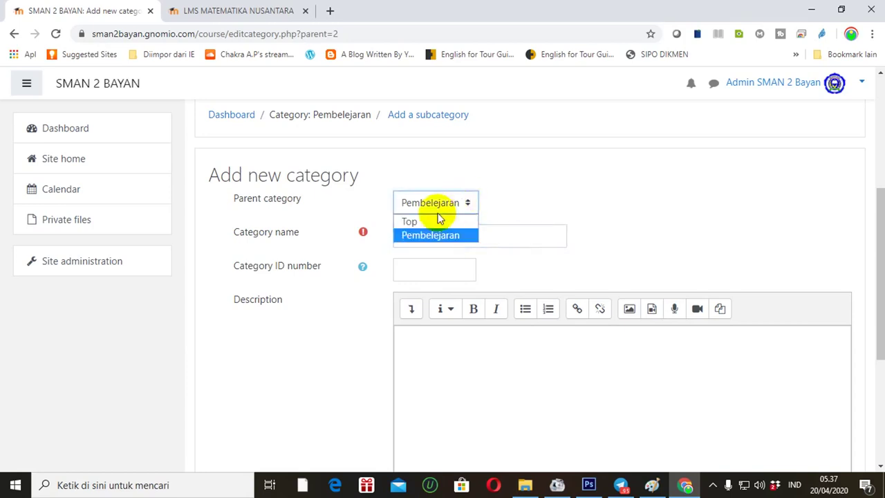
pyautogui.click(426, 221)
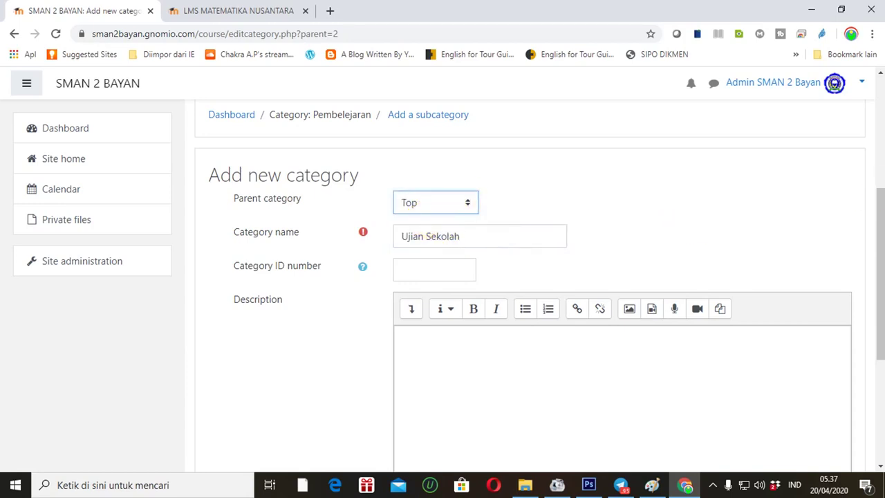
pyautogui.moveTo(882, 199); pyautogui.dragTo(871, 302)
pyautogui.click(425, 314)
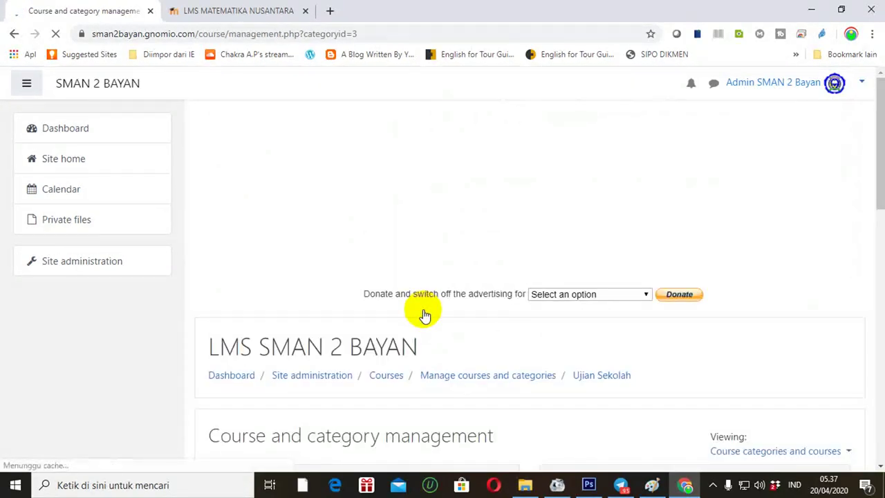
# - Create the subcategory Pendidikan Agama Islam dan Budi Pekerti under the Pembelejaran category
pyautogui.moveTo(881, 151); pyautogui.dragTo(875, 239)
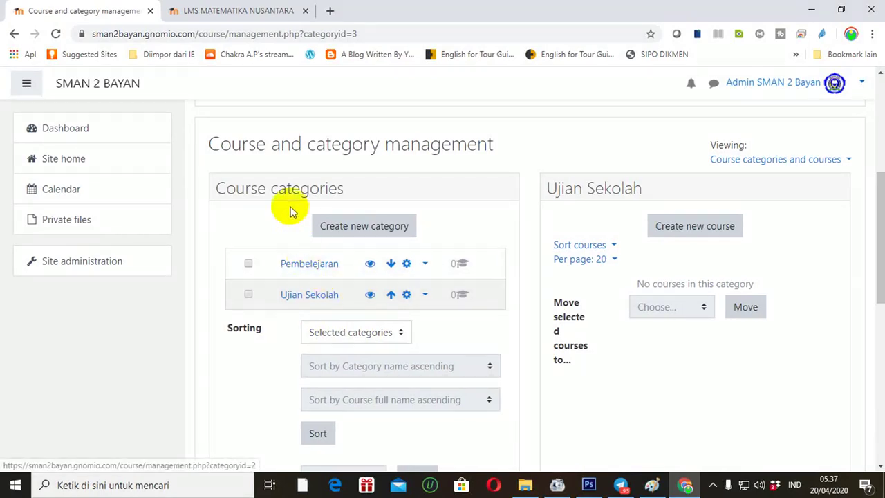
pyautogui.click(304, 267)
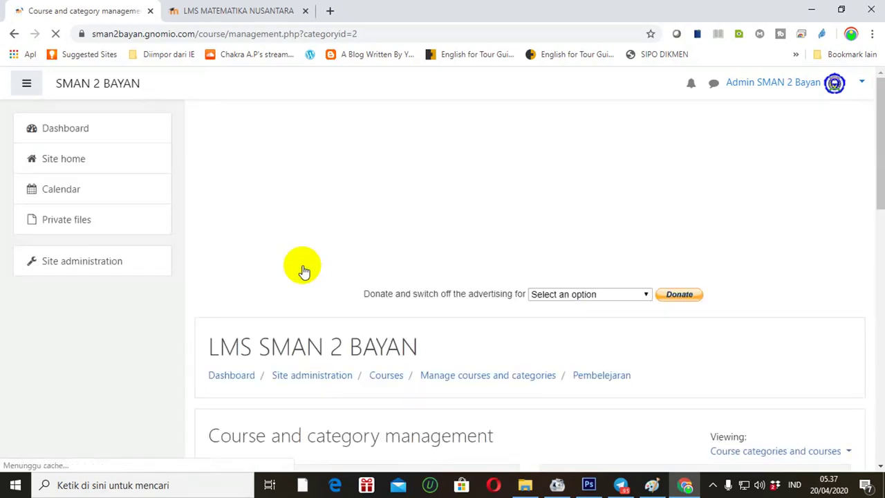
pyautogui.moveTo(881, 166); pyautogui.dragTo(881, 281)
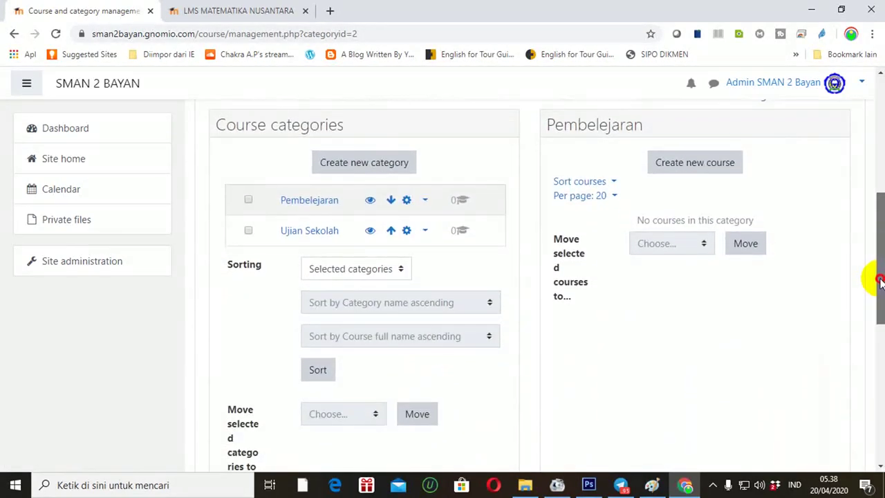
pyautogui.click(354, 172)
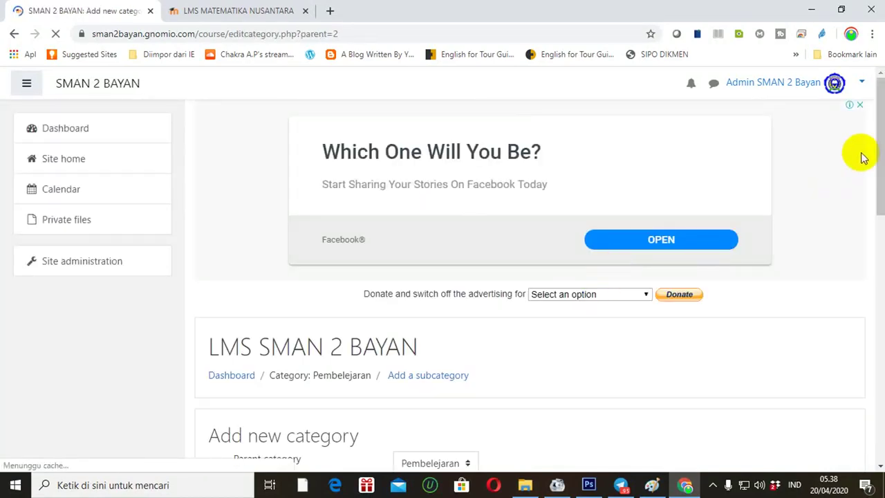
pyautogui.moveTo(882, 159); pyautogui.dragTo(873, 280)
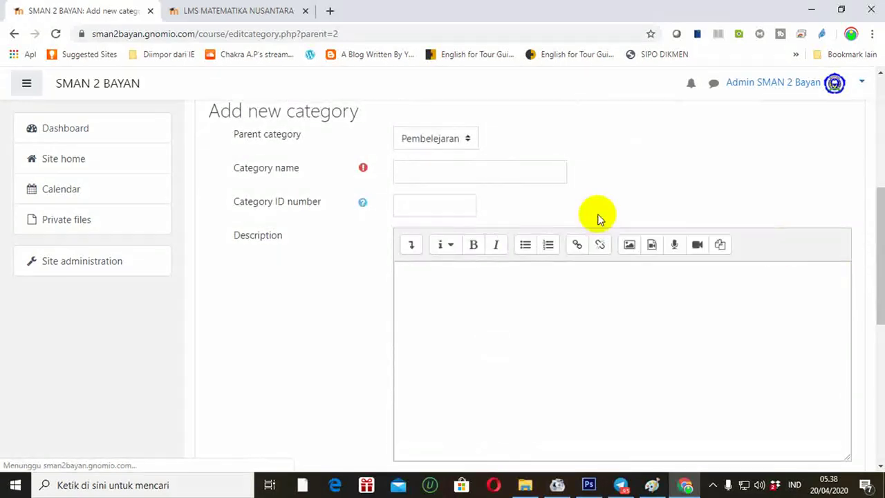
pyautogui.click(471, 178)
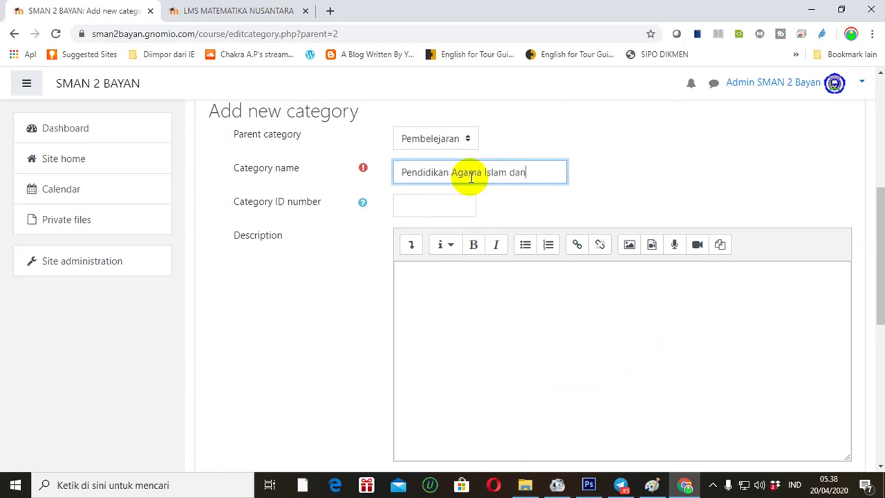
pyautogui.write('Pekerti')
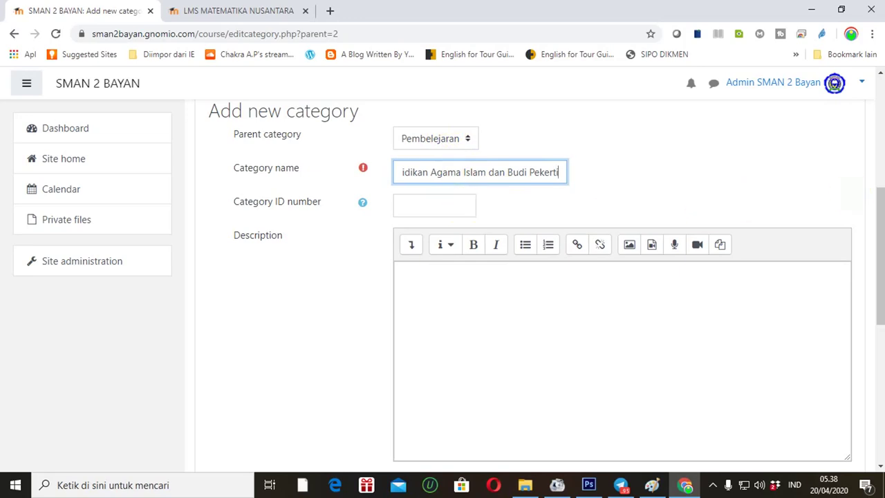
pyautogui.moveTo(873, 203); pyautogui.dragTo(870, 316)
pyautogui.click(455, 176)
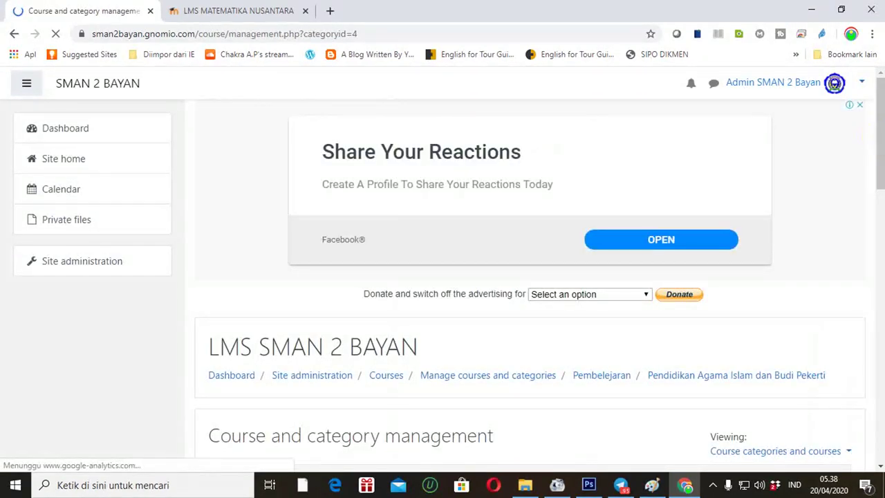
# - Create the subcategory Pendidikan Pancasila dan Kewarganegaraan (PPKn) with Pembelejaran as its parent category
pyautogui.moveTo(882, 148); pyautogui.dragTo(875, 247)
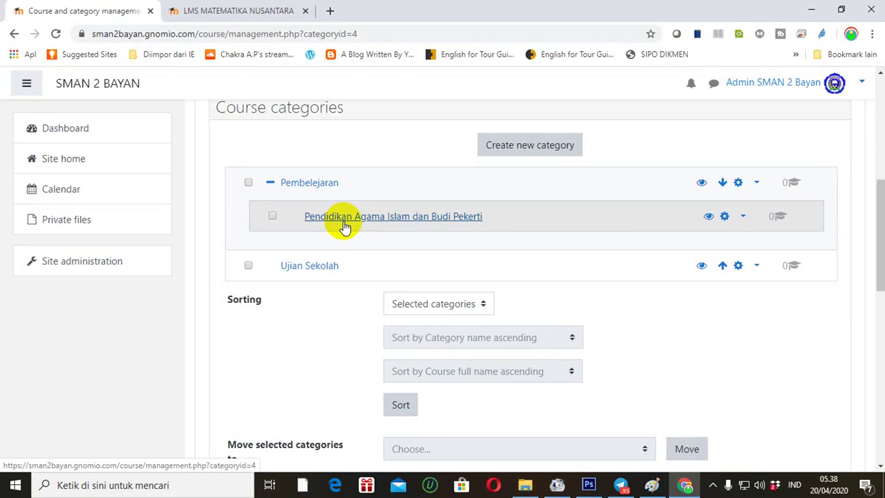
pyautogui.click(520, 149)
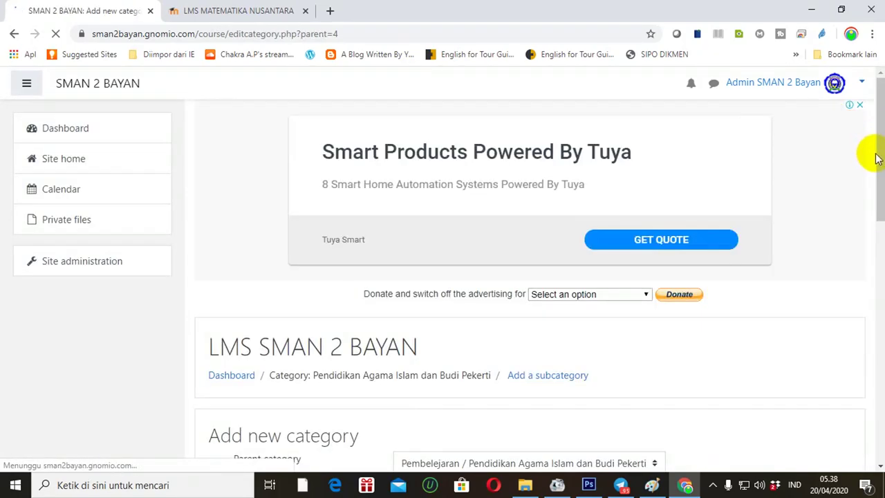
pyautogui.moveTo(879, 160); pyautogui.dragTo(864, 270)
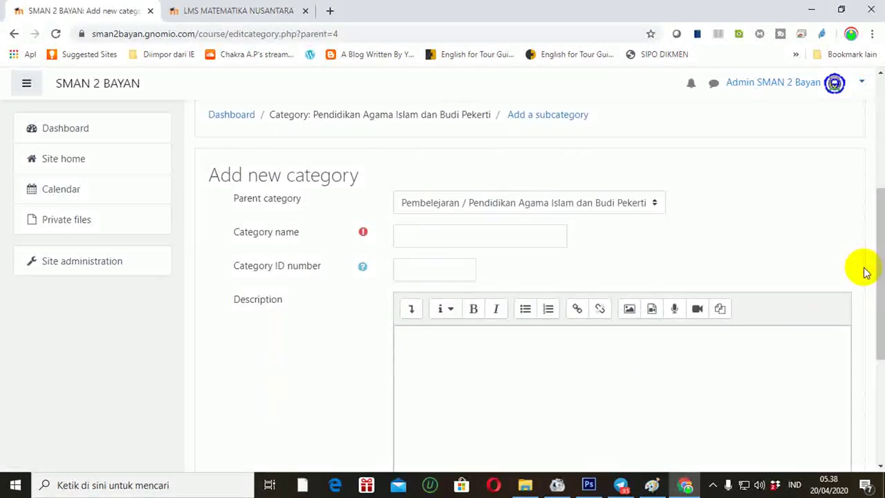
pyautogui.click(654, 205)
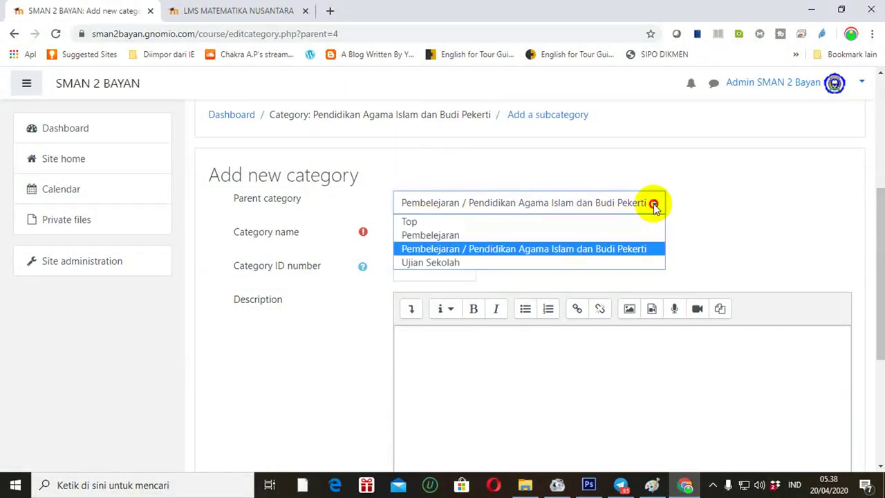
pyautogui.click(453, 235)
pyautogui.click(447, 242)
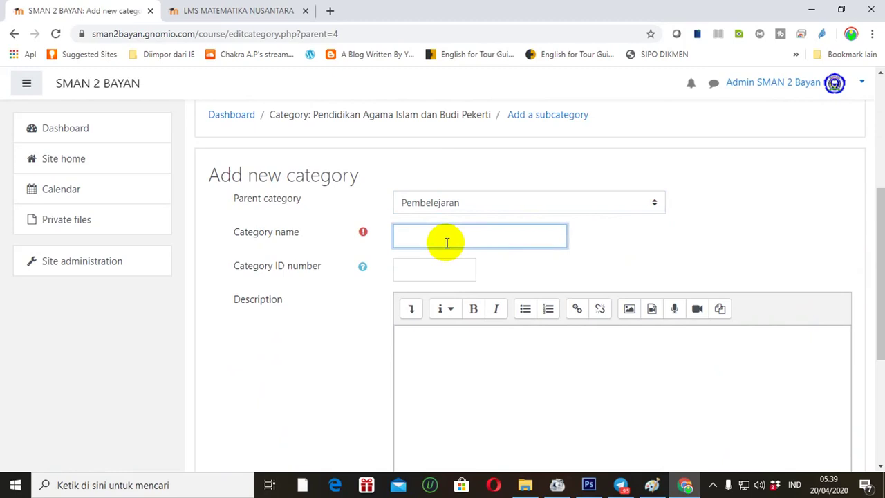
pyautogui.write('Pendidikan Kewarganegar')
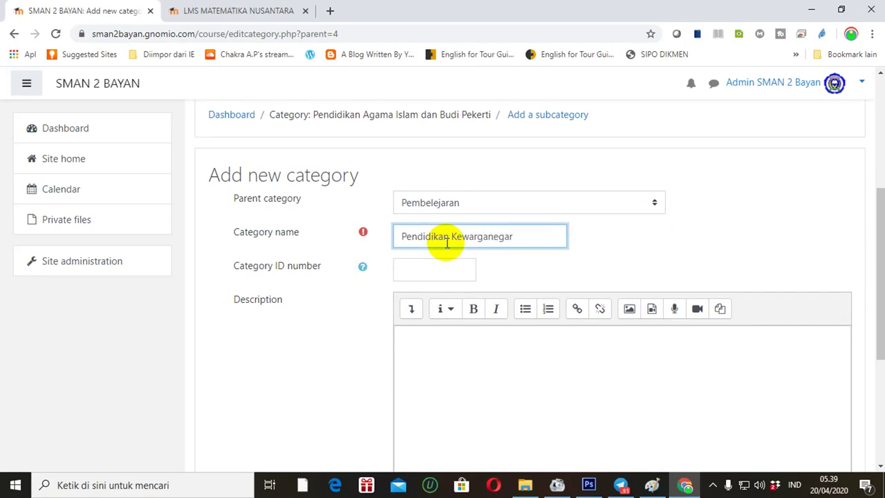
pyautogui.write('aan dan')
pyautogui.moveTo(450, 237); pyautogui.dragTo(557, 246)
pyautogui.write('Pa')
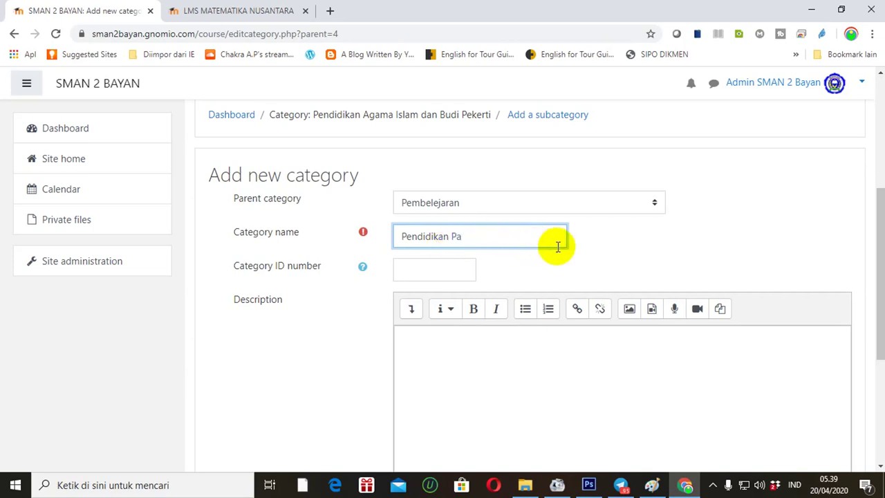
pyautogui.write('ncasila dan Kewarganeg')
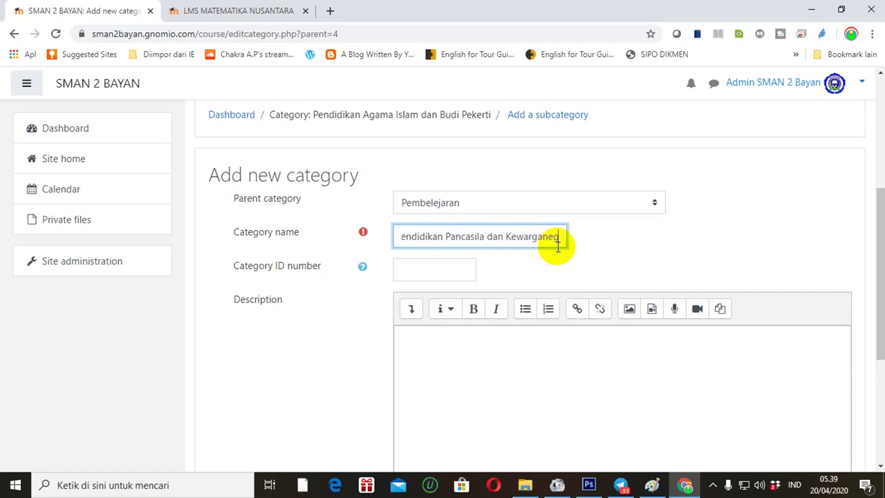
pyautogui.write('araan ')
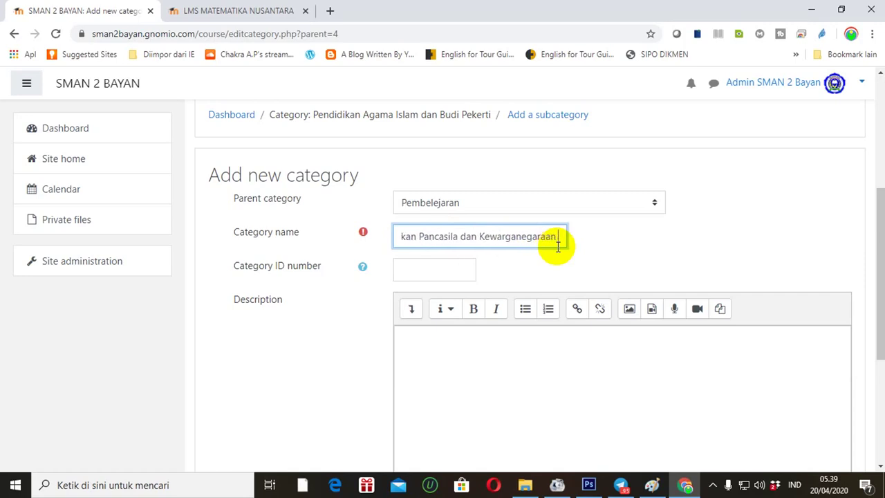
pyautogui.write('(PPKn)')
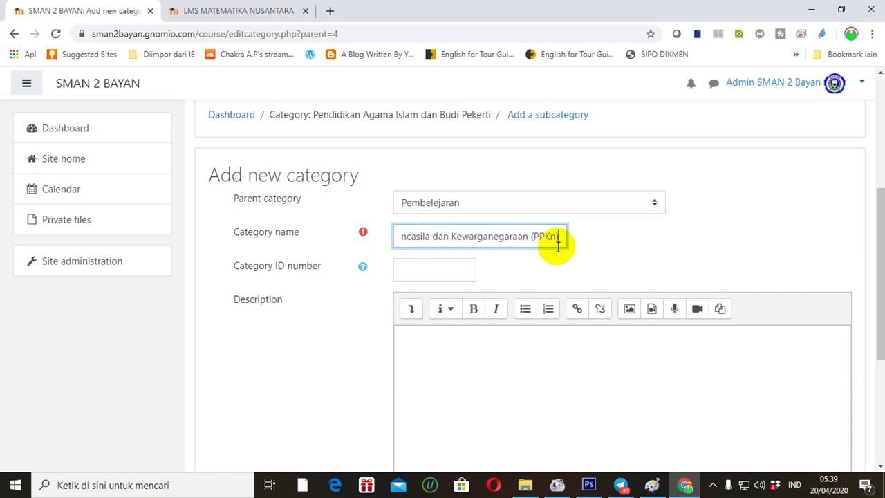
pyautogui.moveTo(871, 251); pyautogui.dragTo(866, 343)
pyautogui.click(418, 352)
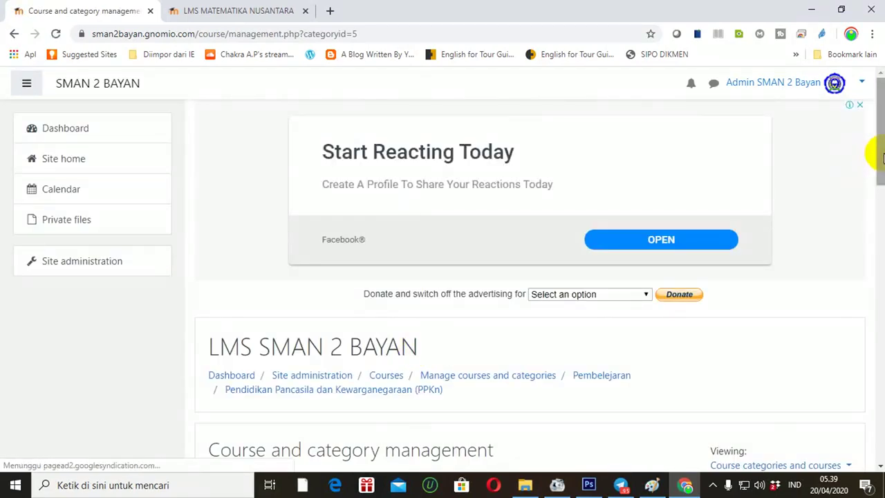
# - Create the subcategory Bahasa Indonesia with Pembelejaran as its parent category
pyautogui.moveTo(875, 104); pyautogui.dragTo(877, 252)
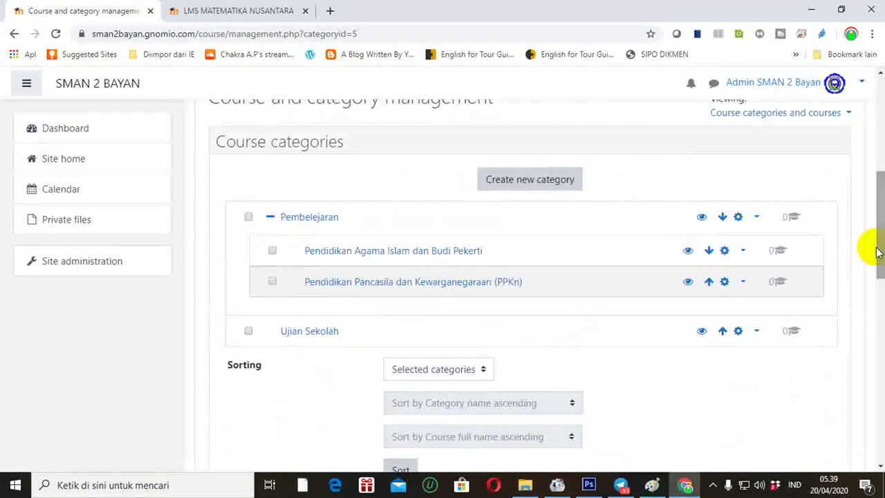
pyautogui.click(531, 185)
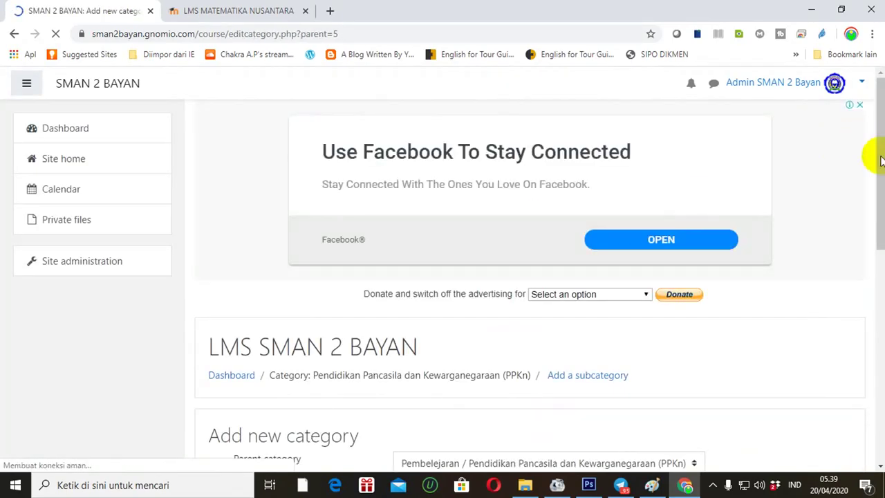
pyautogui.moveTo(875, 155); pyautogui.dragTo(876, 237)
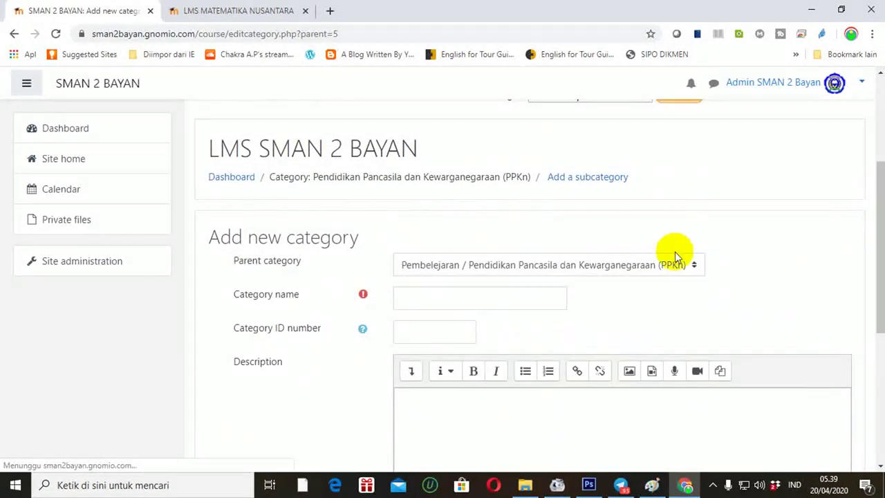
pyautogui.click(661, 267)
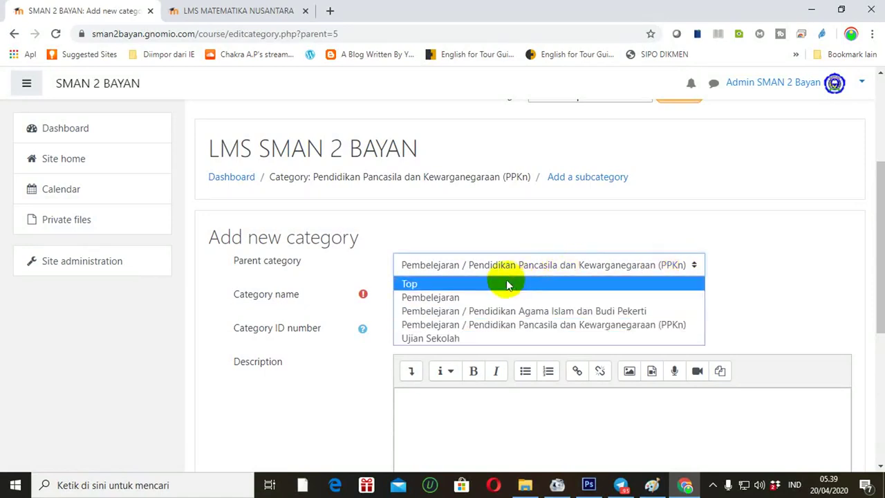
pyautogui.click(460, 297)
pyautogui.click(459, 299)
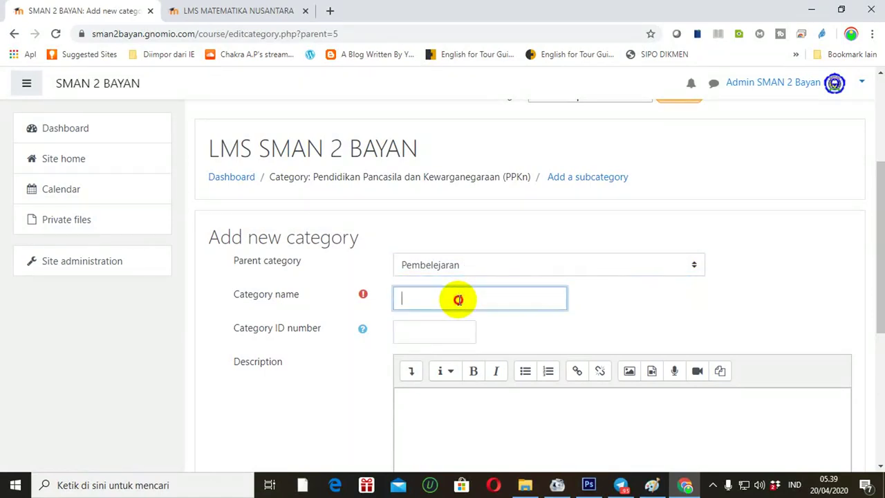
pyautogui.write('Bahasa In')
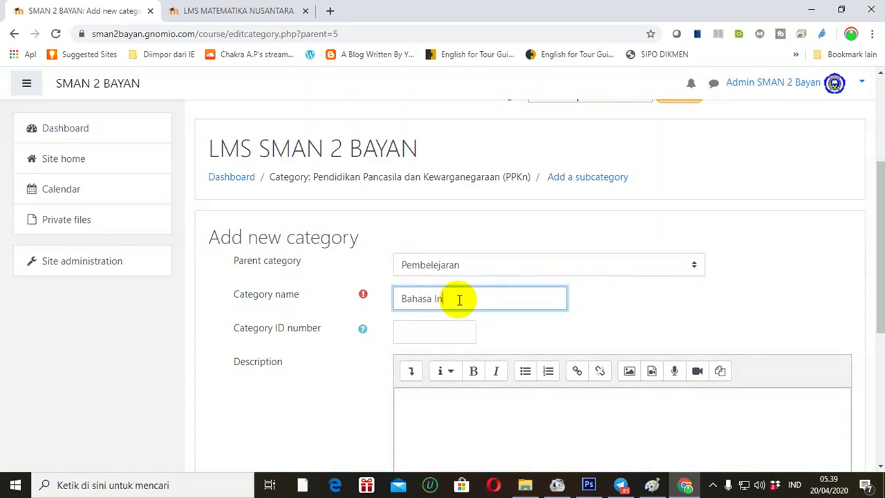
pyautogui.write('donesia')
pyautogui.moveTo(870, 235); pyautogui.dragTo(866, 372)
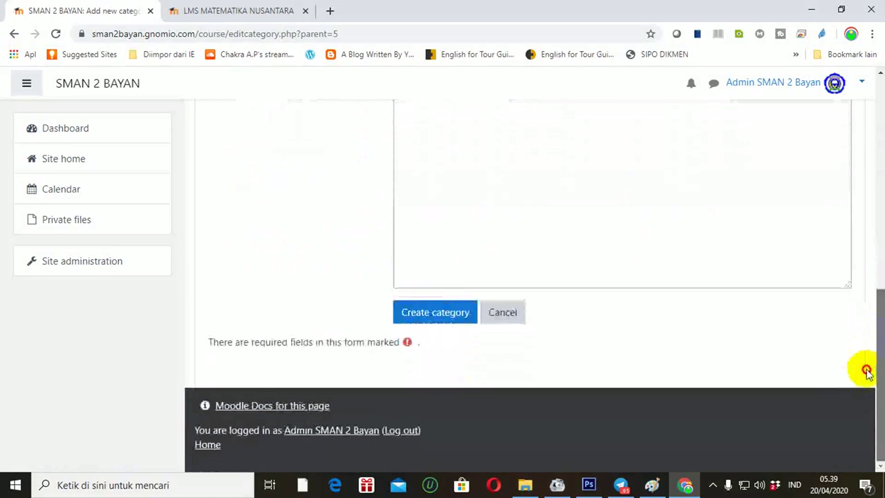
pyautogui.click(435, 316)
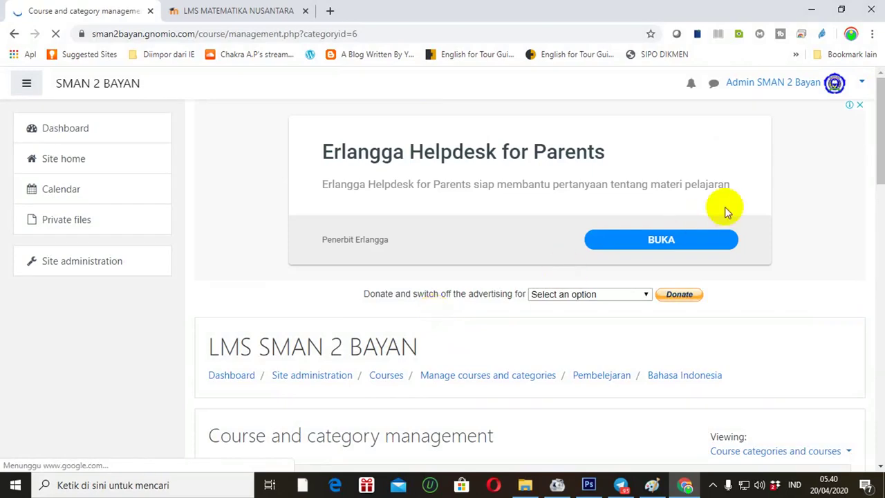
# - Start a new course in Bahasa Indonesia named Pendidikan Agama Islam dan Budi Pekerti Kelas X, short name PAIBPX, with the end date disabled
pyautogui.moveTo(879, 155); pyautogui.dragTo(878, 258)
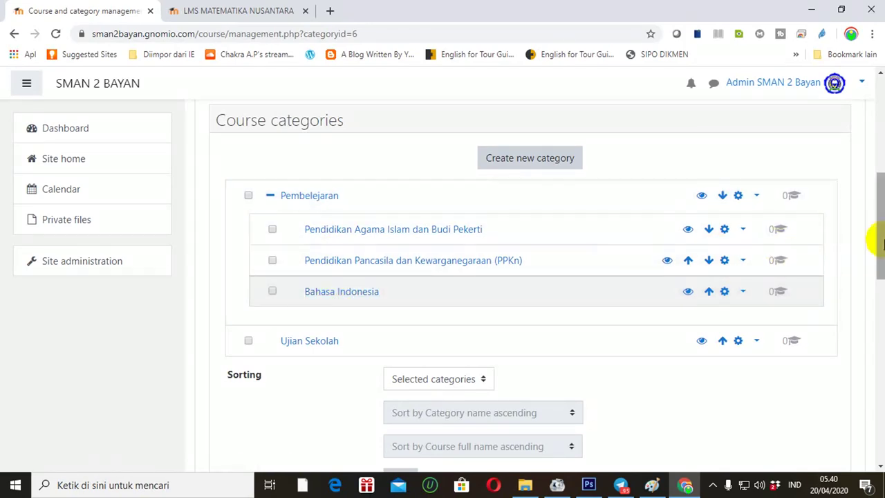
pyautogui.moveTo(876, 239); pyautogui.dragTo(875, 330)
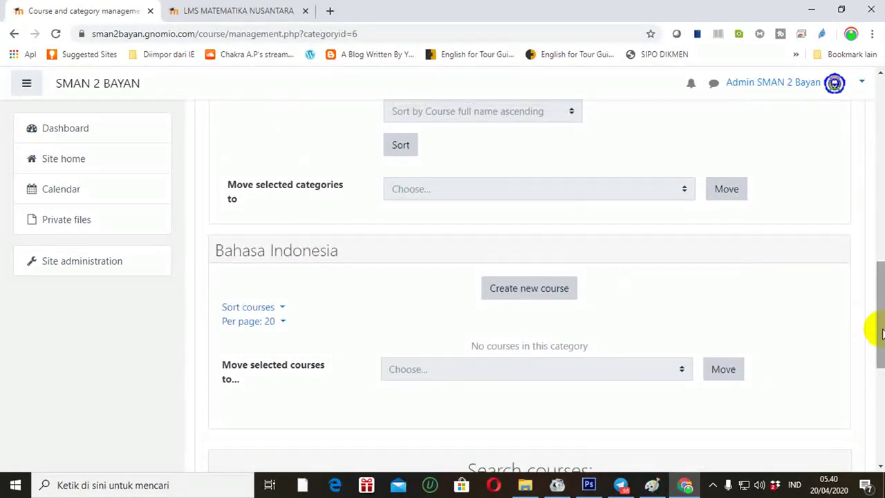
pyautogui.click(530, 289)
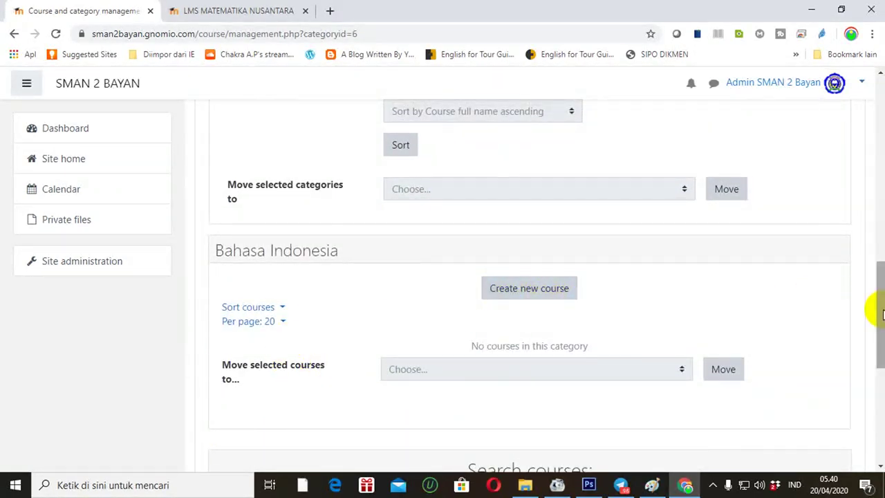
pyautogui.click(522, 290)
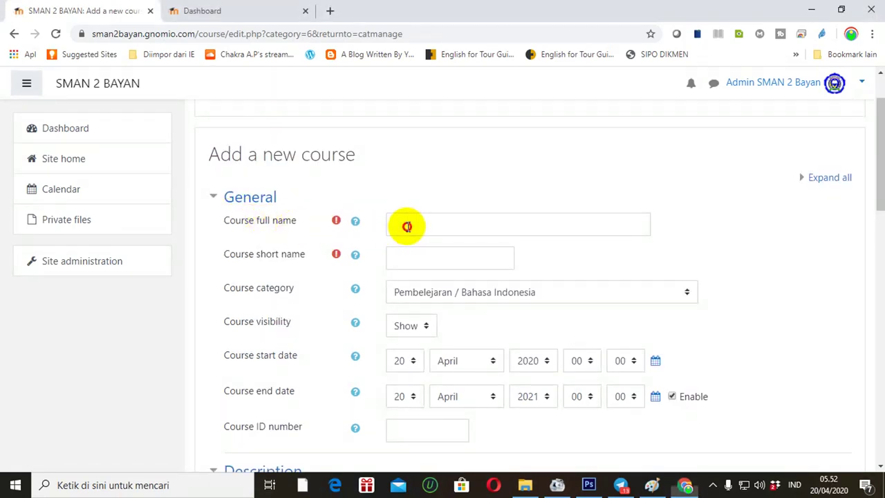
pyautogui.click(408, 226)
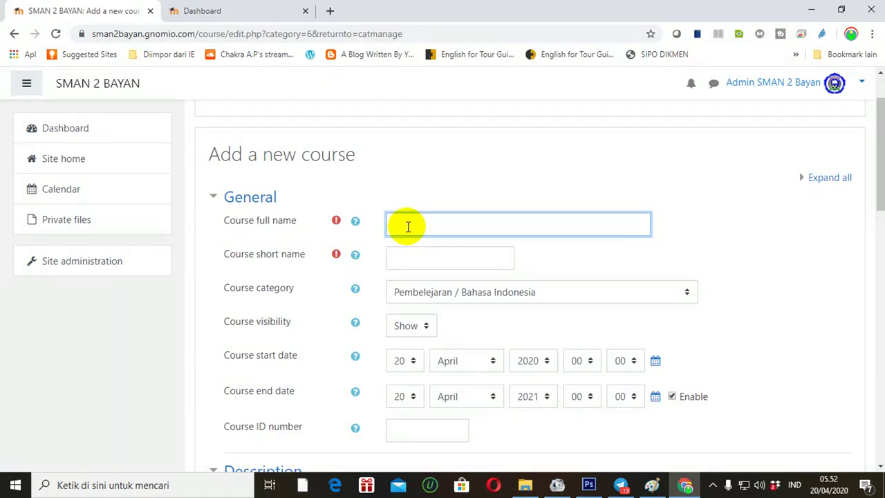
pyautogui.write('endidikan Agama Isla')
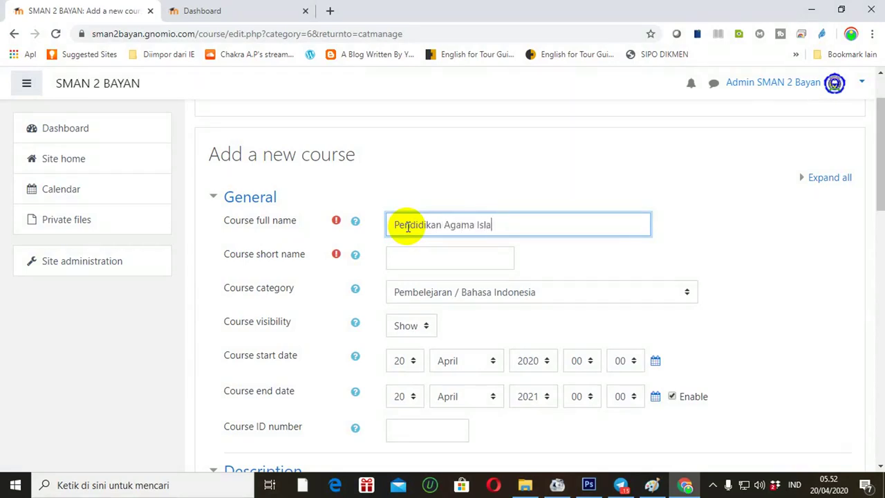
pyautogui.write('m dan Budi Pekerti Kelas X')
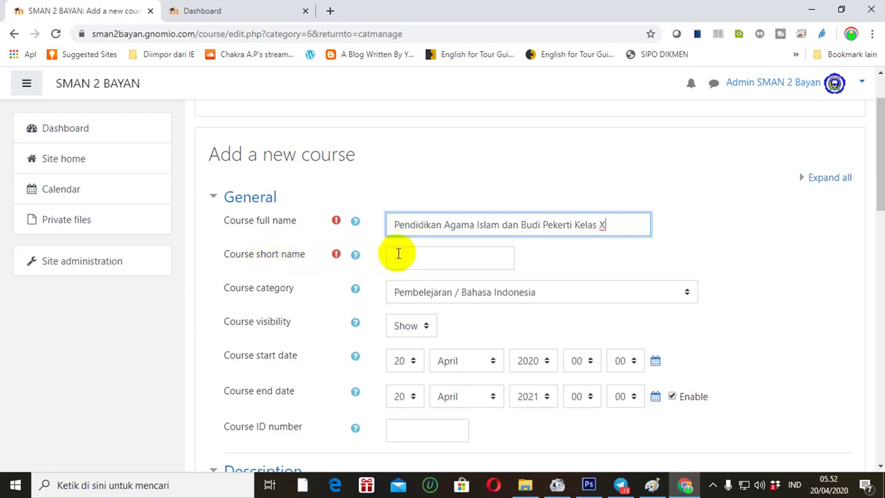
pyautogui.click(401, 253)
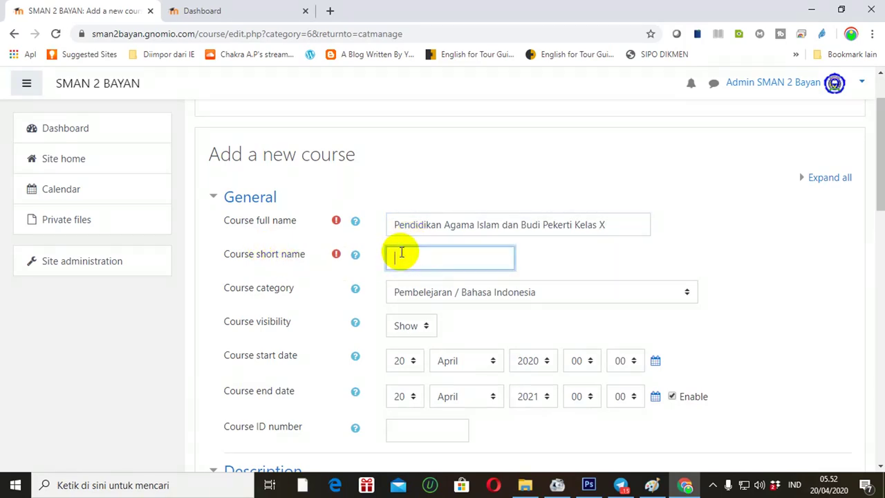
pyautogui.write('PAIBPX')
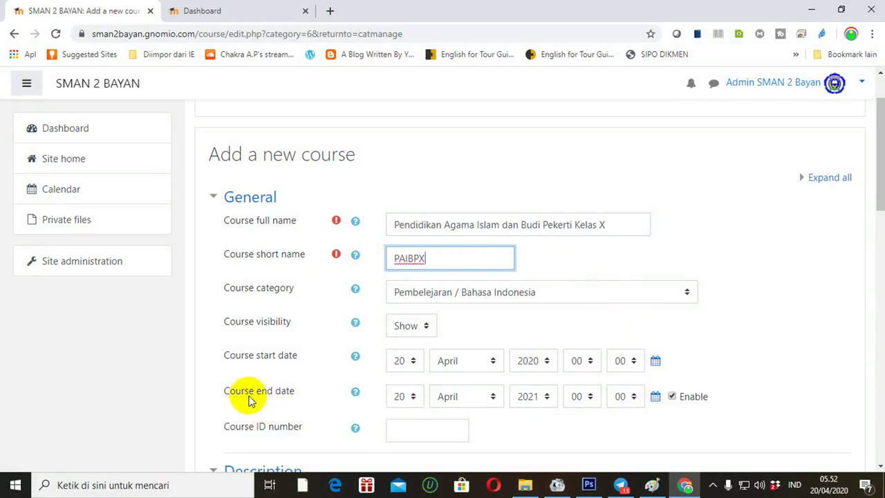
pyautogui.click(673, 397)
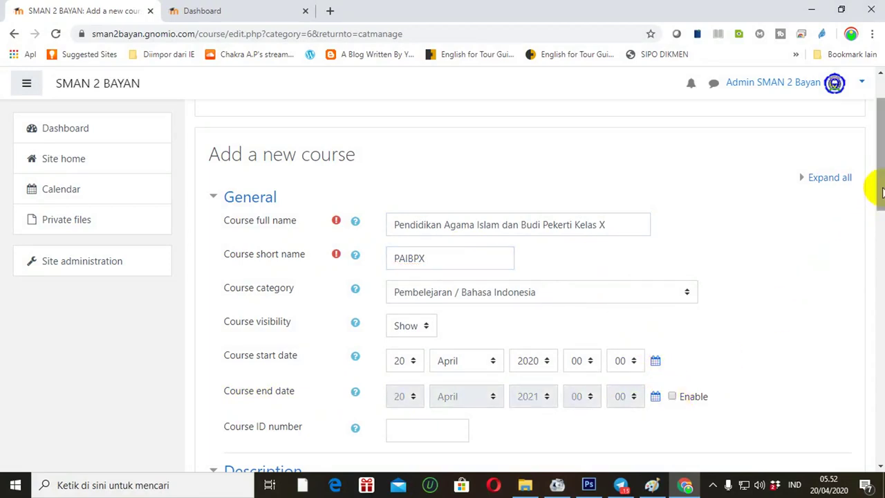
# - Set the new course's format to Topics format with 12 sections
pyautogui.moveTo(882, 193); pyautogui.dragTo(882, 385)
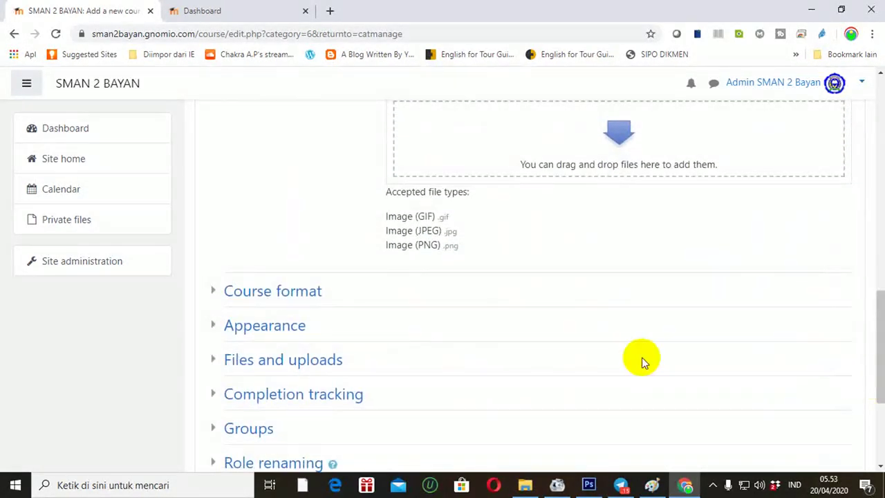
pyautogui.click(286, 296)
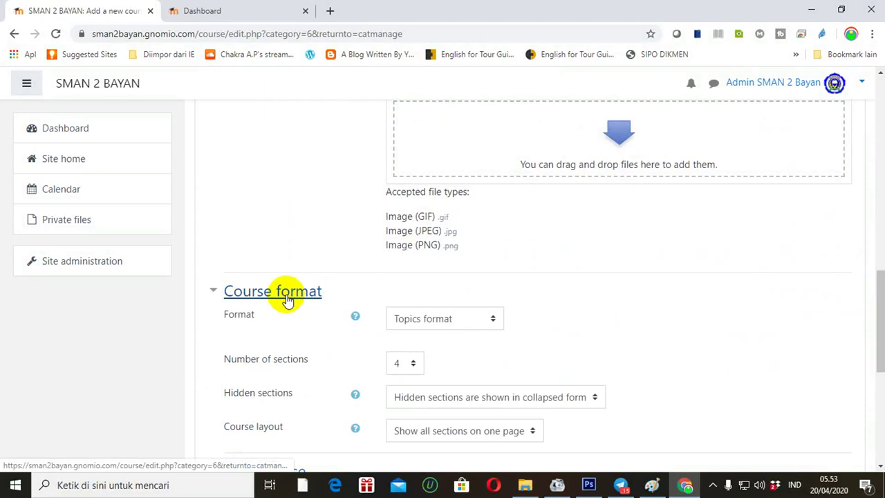
pyautogui.click(492, 322)
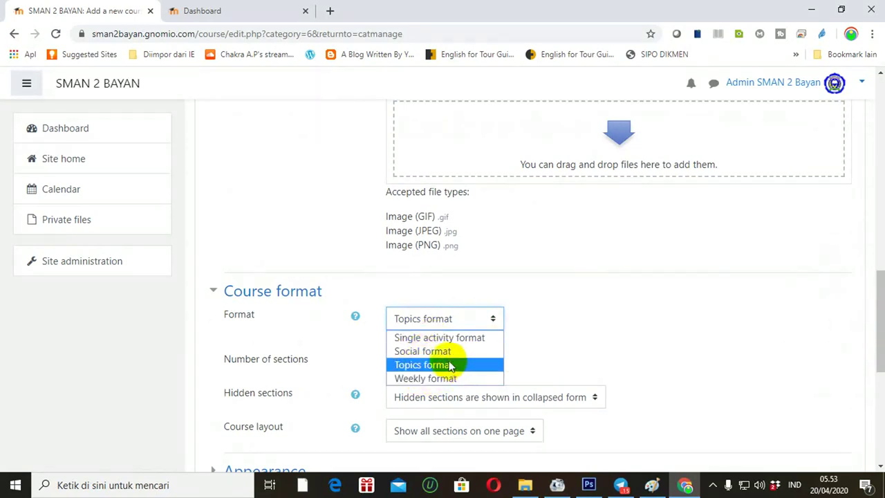
pyautogui.click(427, 368)
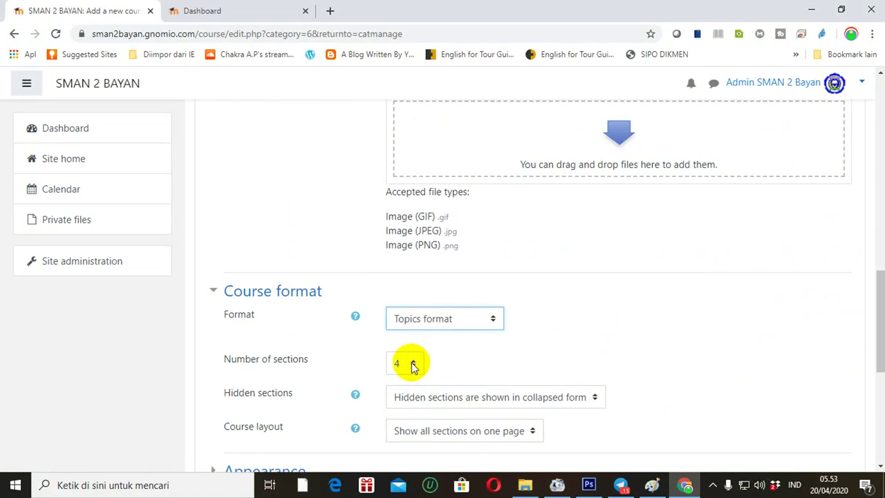
pyautogui.click(413, 365)
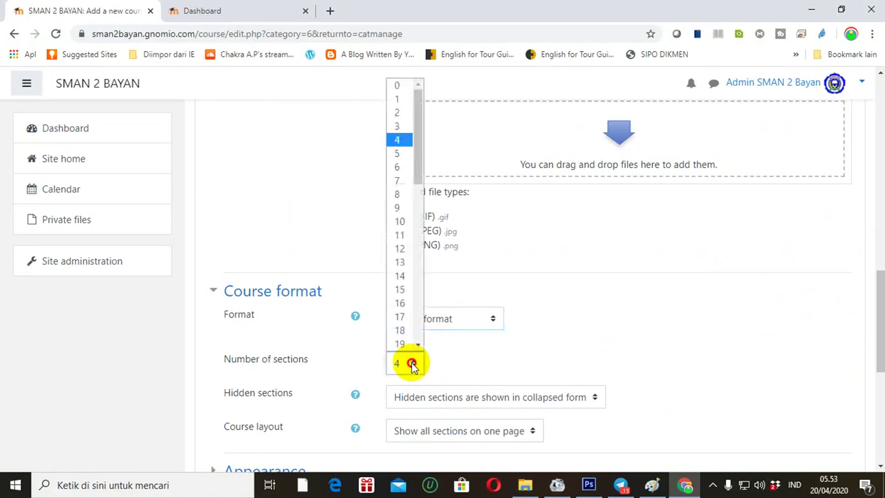
pyautogui.click(401, 249)
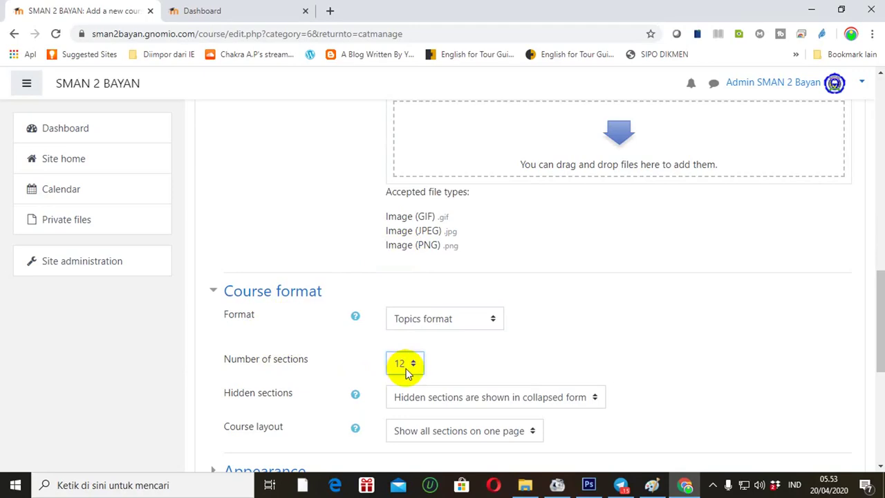
# - Save the new Kelas X course, return to category management and view the Bahasa Indonesia course list
pyautogui.moveTo(875, 311); pyautogui.dragTo(875, 409)
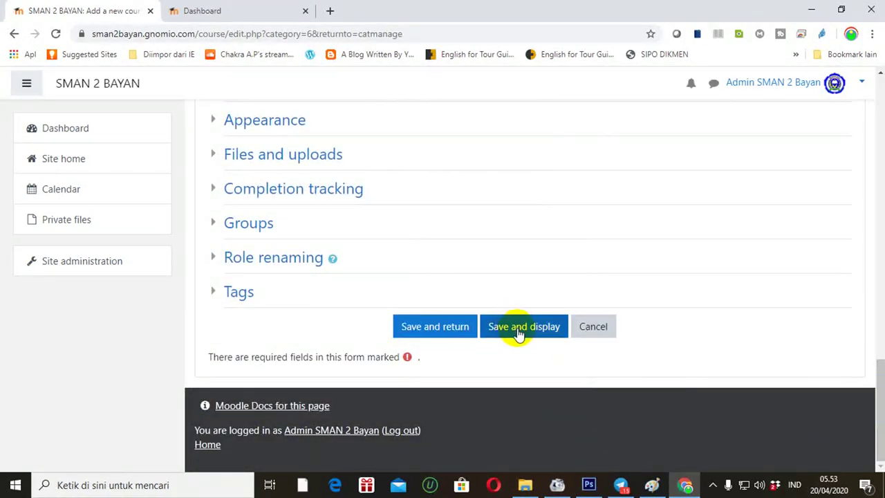
pyautogui.click(448, 329)
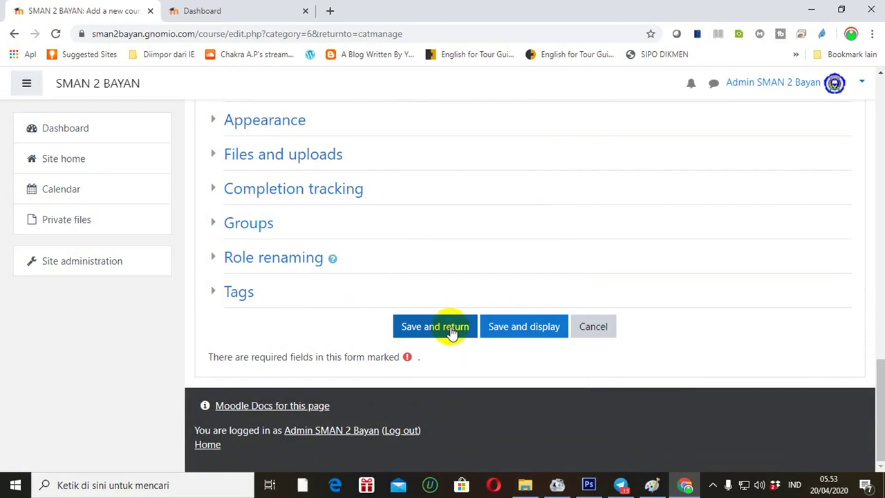
pyautogui.click(449, 330)
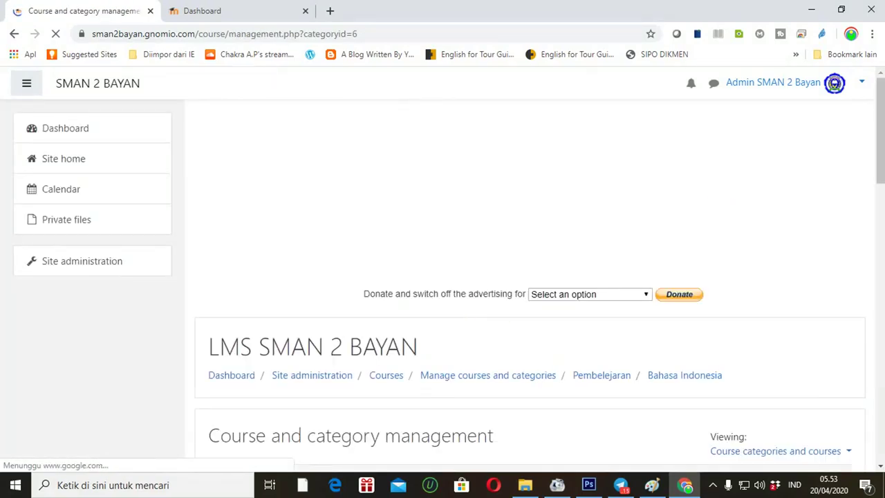
pyautogui.moveTo(878, 139); pyautogui.dragTo(879, 318)
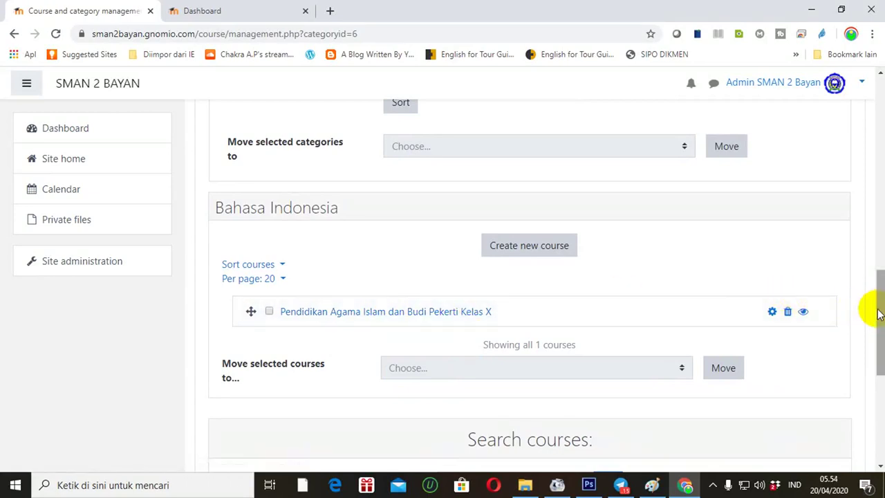
pyautogui.moveTo(877, 306); pyautogui.dragTo(850, 311)
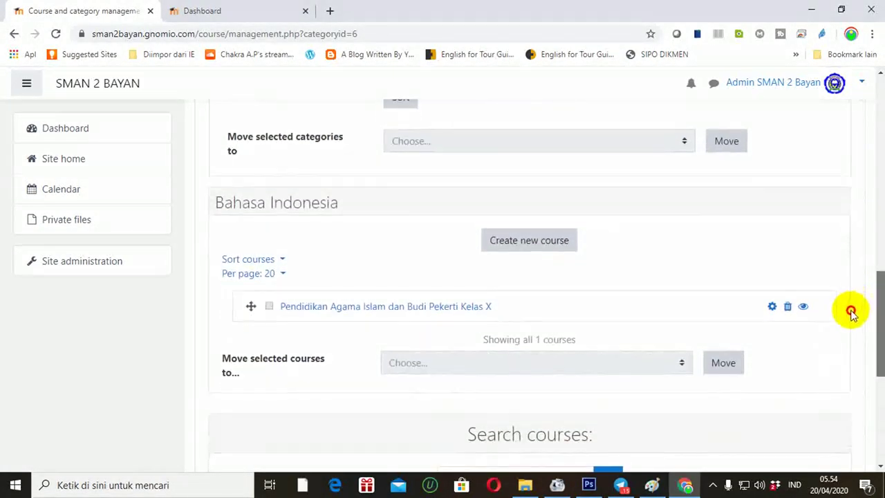
# - Start another new course and set its category to Pembelejaran / Pendidikan Agama Islam dan Budi Pekerti
pyautogui.click(538, 249)
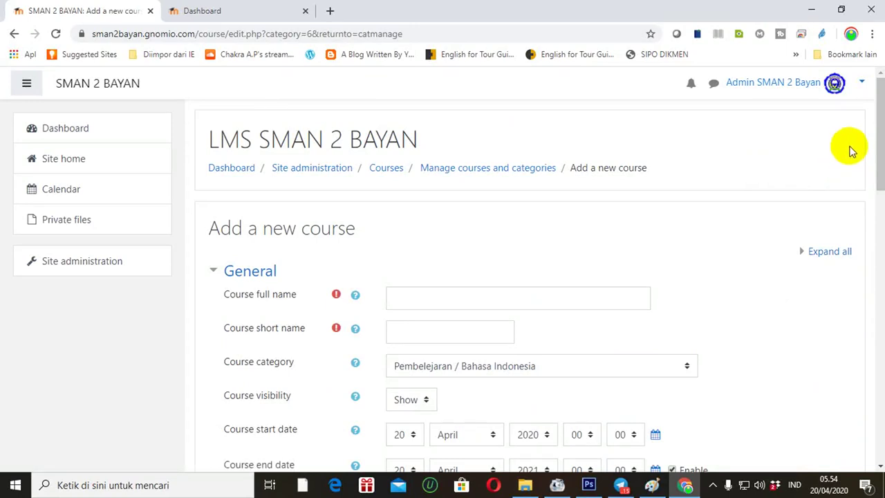
pyautogui.click(879, 158)
pyautogui.moveTo(880, 157); pyautogui.dragTo(881, 195)
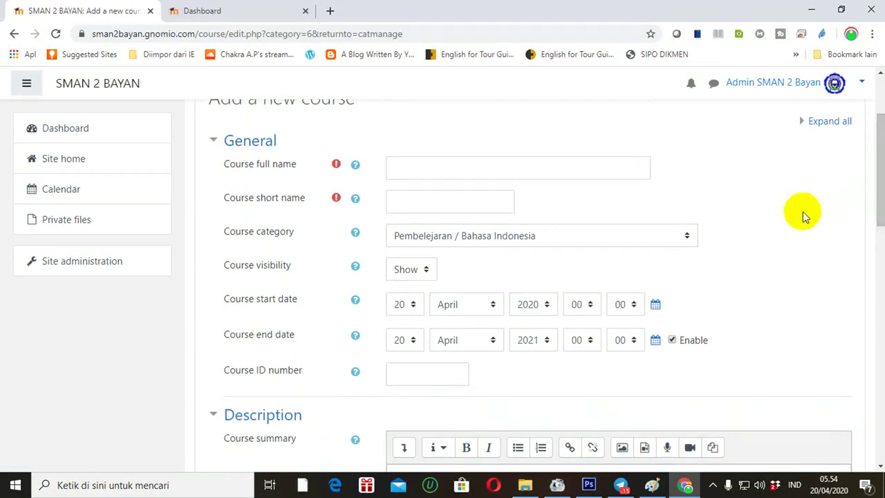
pyautogui.click(688, 237)
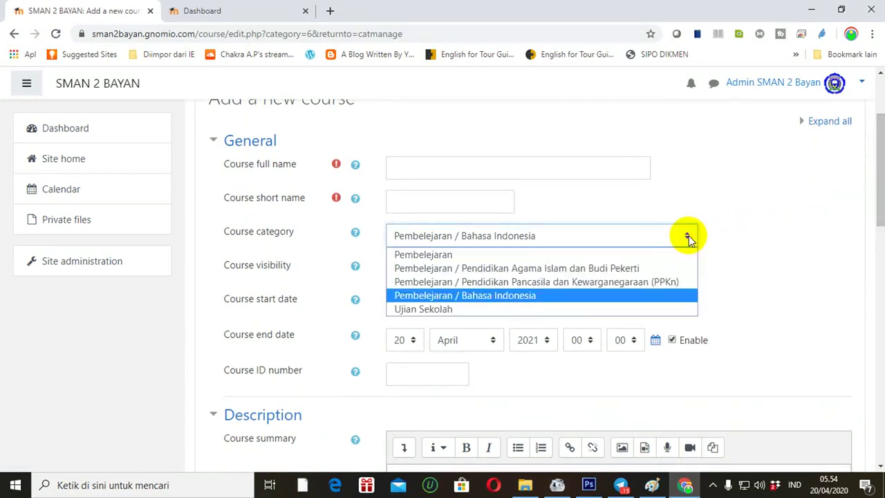
pyautogui.click(529, 271)
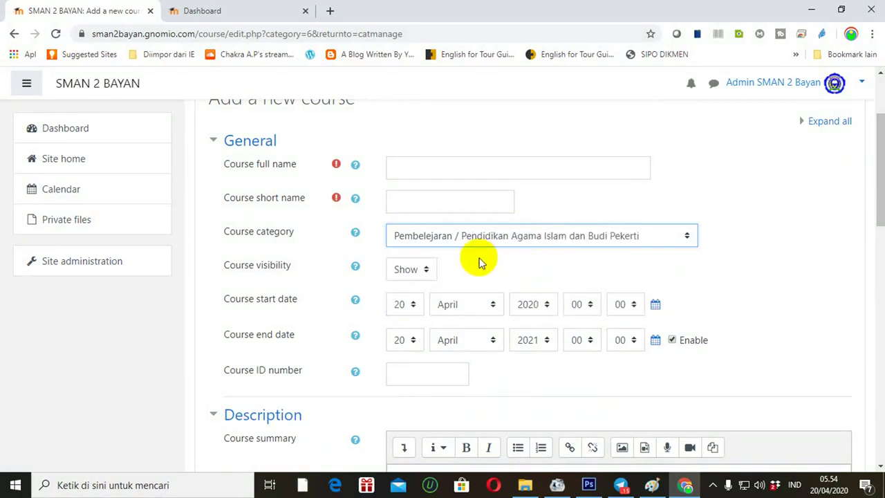
# - Name the course Pendidikan Agama Islam dan Budi Pekerti Kelas XI, with short name PAIBPXI, and disable its end date
pyautogui.click(420, 175)
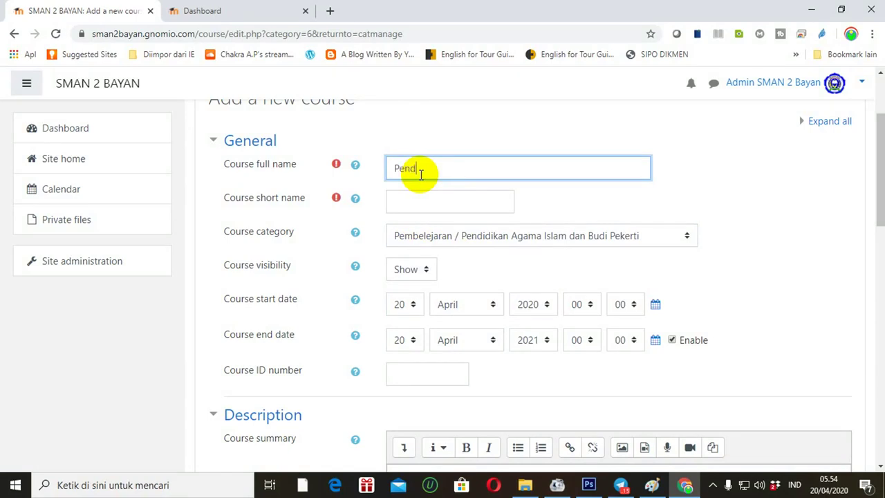
pyautogui.write('gm')
pyautogui.write('ma Isla')
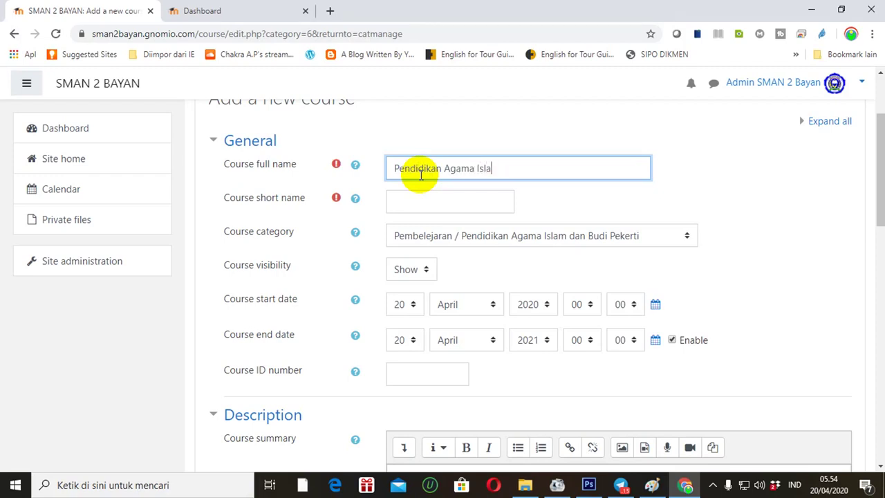
pyautogui.write('m dan Budi Pekerti')
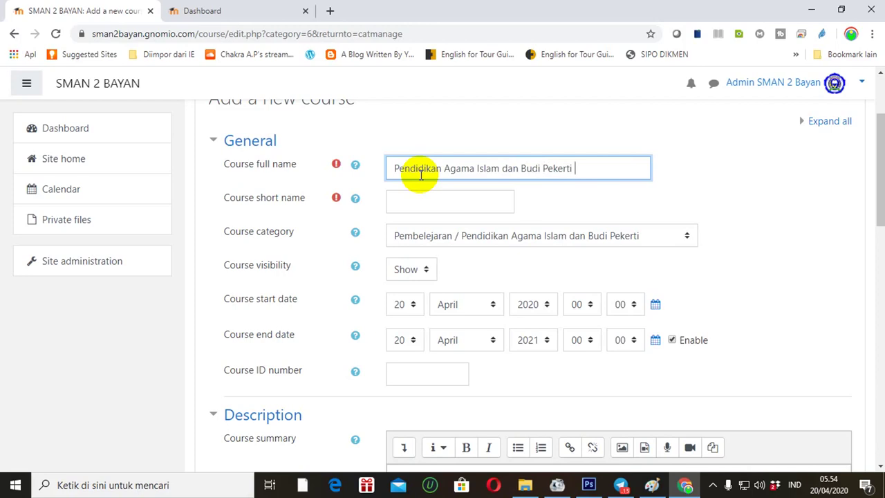
pyautogui.write(' Kelas XI')
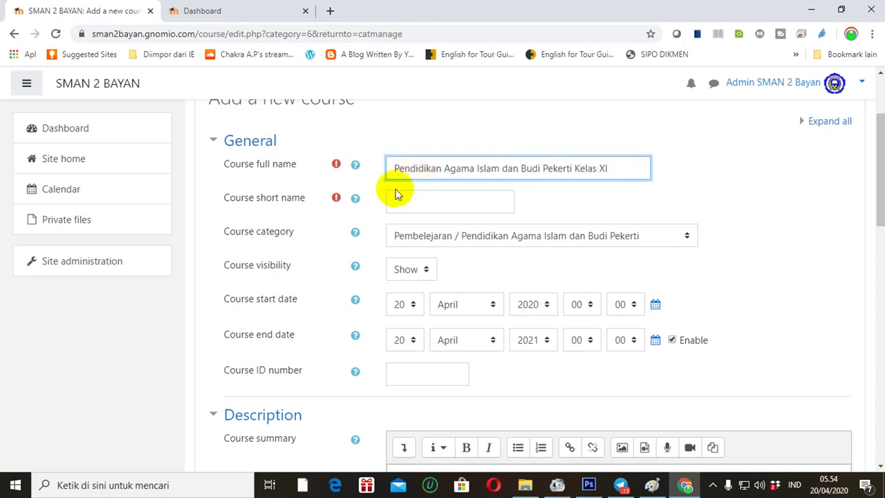
pyautogui.click(399, 197)
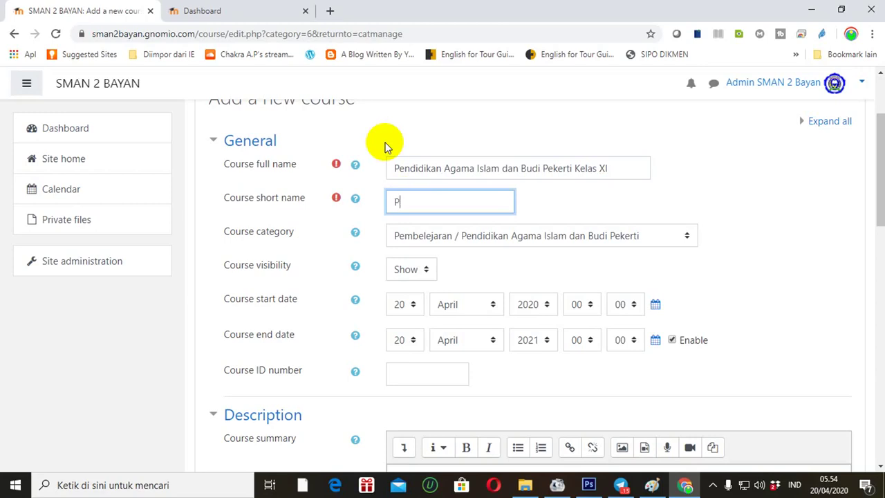
pyautogui.write('PAB')
pyautogui.press('BackSpace')
pyautogui.write('IBO')
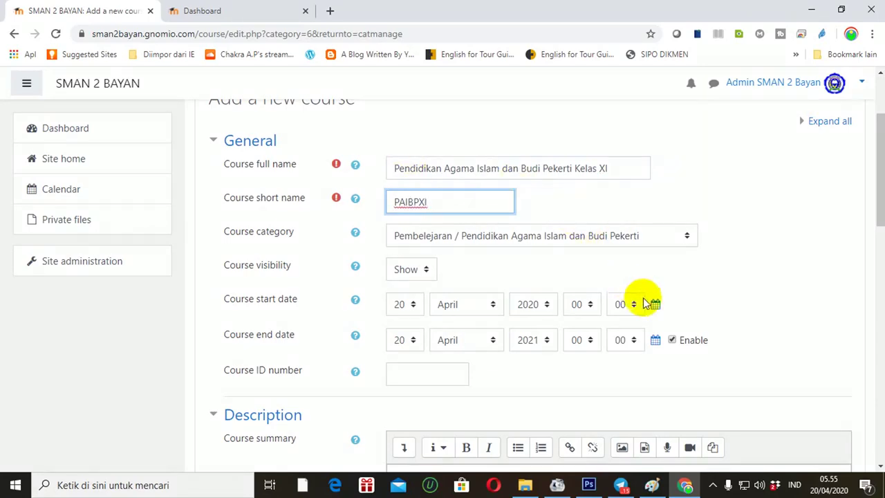
pyautogui.click(673, 340)
# - Set the Kelas XI course's number of sections to 12, then save it and return to category management
pyautogui.moveTo(876, 206); pyautogui.dragTo(874, 378)
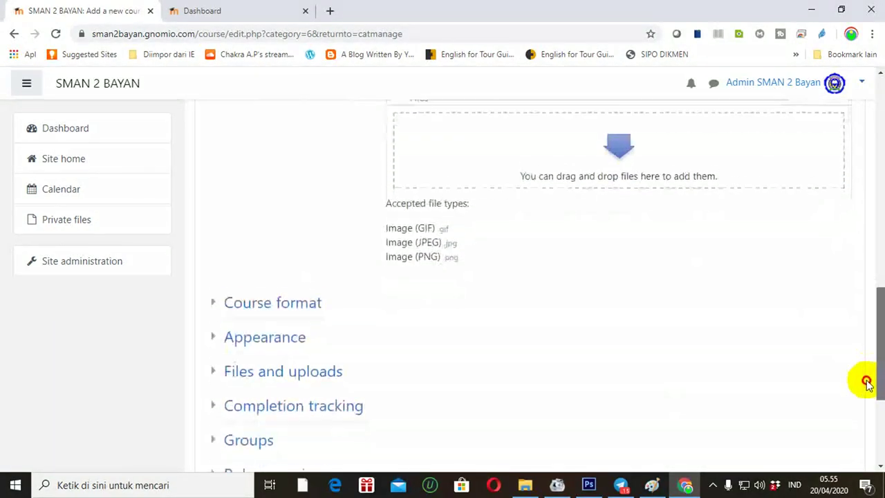
pyautogui.click(306, 296)
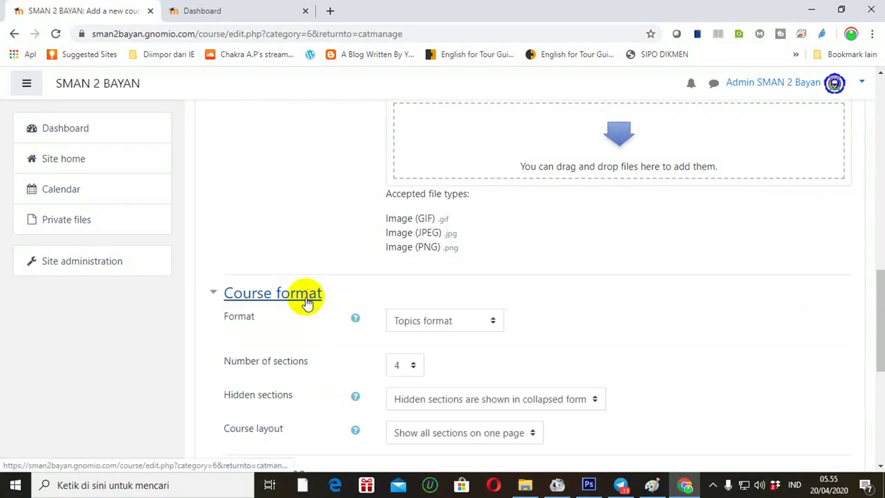
pyautogui.click(405, 366)
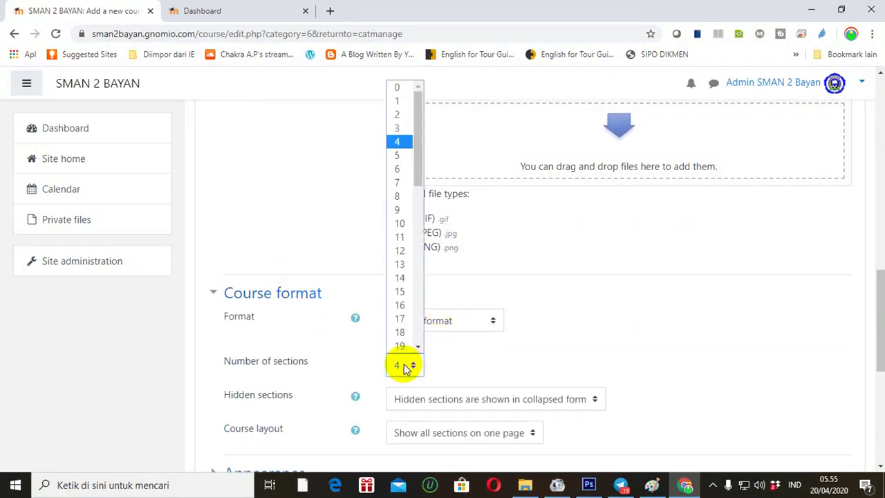
pyautogui.click(402, 250)
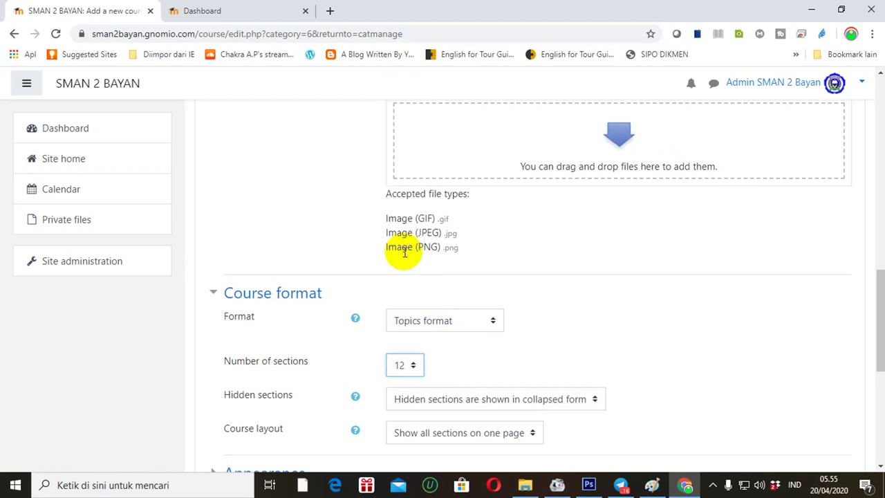
pyautogui.moveTo(880, 282); pyautogui.dragTo(876, 389)
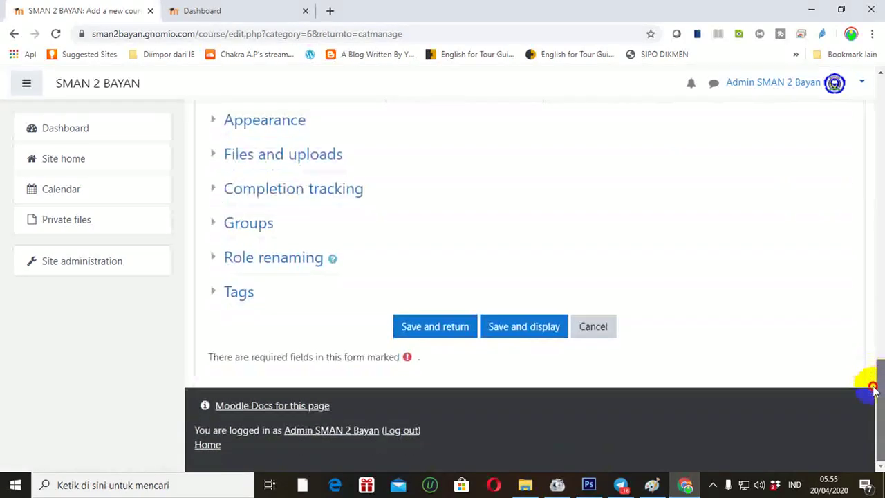
pyautogui.click(454, 328)
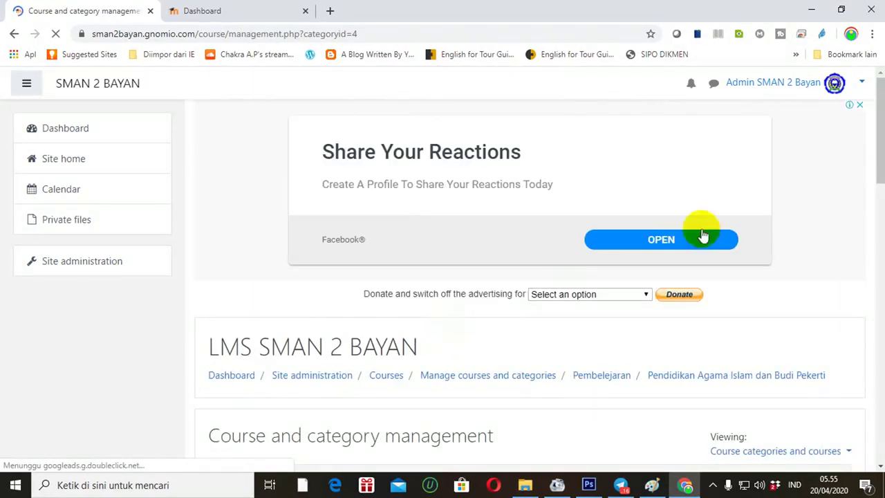
# - Open the Pendidikan Agama Islam dan Budi Pekerti category and examine its course list and course actions
pyautogui.moveTo(878, 172); pyautogui.dragTo(876, 253)
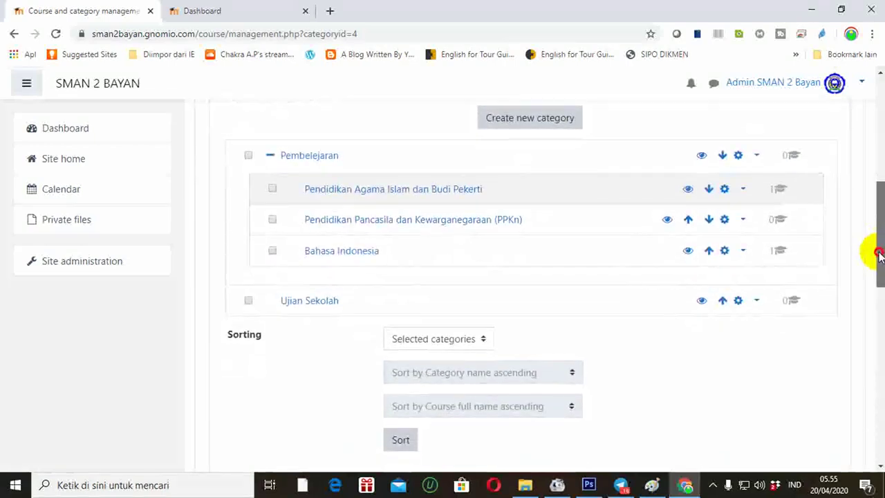
pyautogui.click(339, 199)
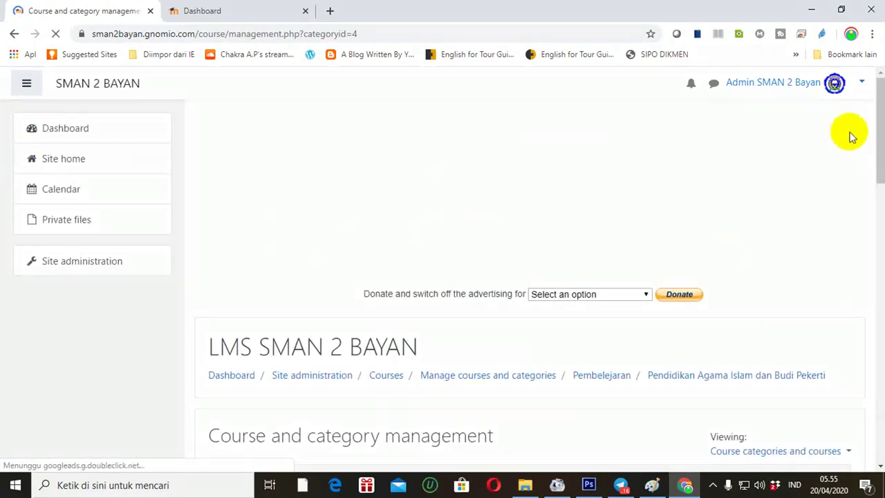
pyautogui.moveTo(875, 119); pyautogui.dragTo(852, 313)
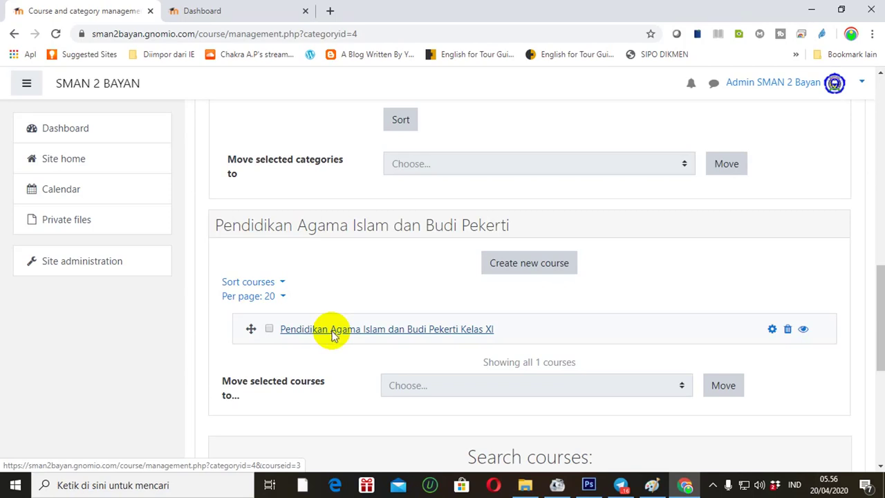
pyautogui.moveTo(879, 305); pyautogui.dragTo(873, 325)
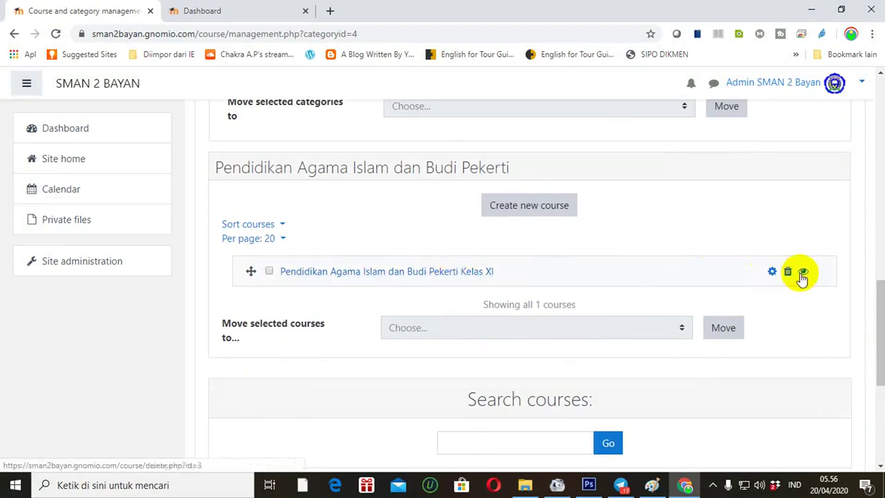
# - Change the Kelas X course's category from Bahasa Indonesia to Pembelejaran / Pendidikan Agama Islam dan Budi Pekerti and save, returning to category management
pyautogui.moveTo(875, 290); pyautogui.dragTo(871, 228)
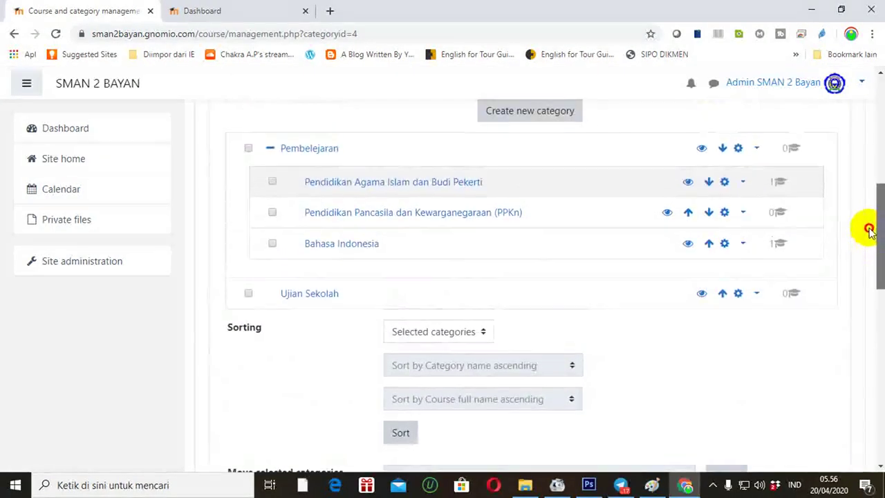
pyautogui.click(339, 246)
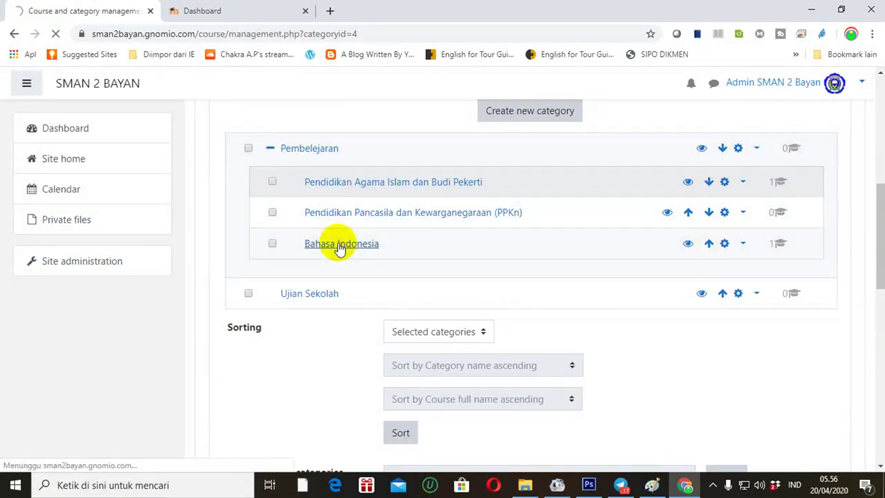
pyautogui.moveTo(880, 142); pyautogui.dragTo(875, 343)
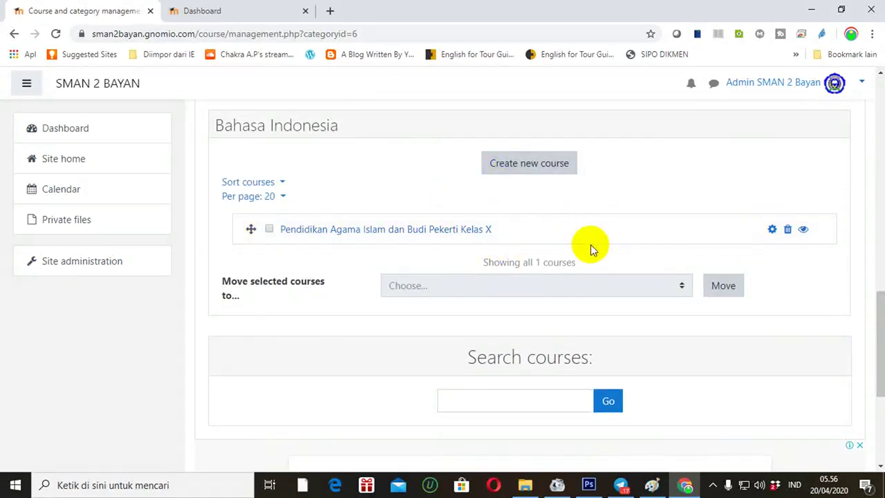
pyautogui.click(772, 230)
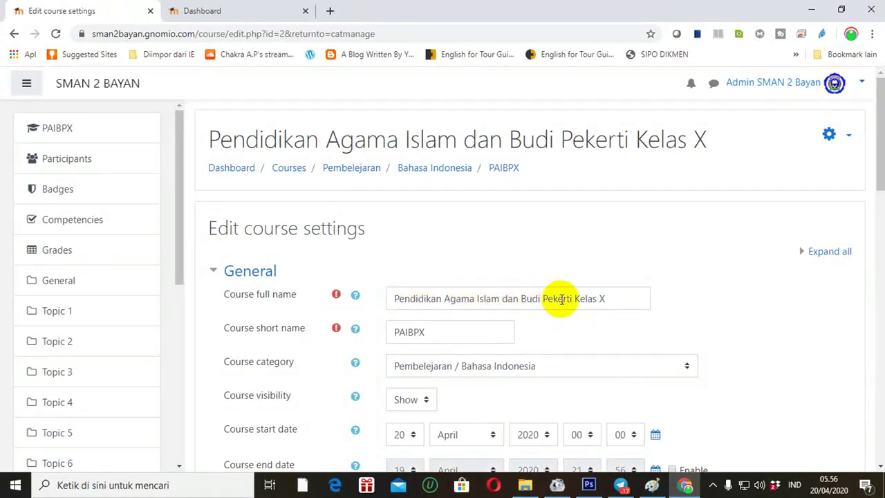
pyautogui.click(686, 369)
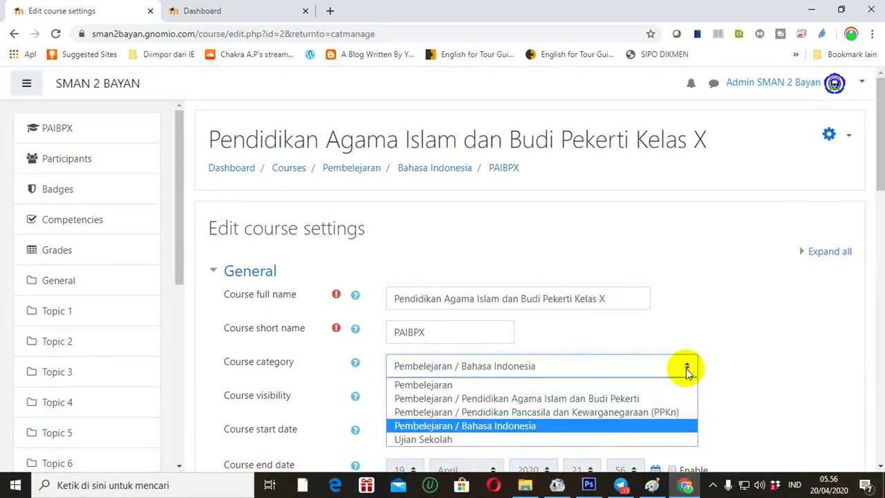
pyautogui.click(565, 399)
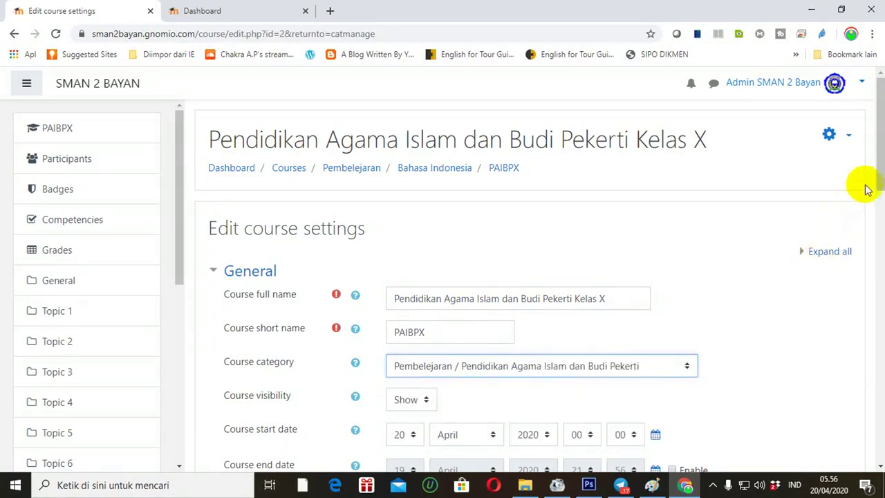
pyautogui.moveTo(879, 173); pyautogui.dragTo(853, 413)
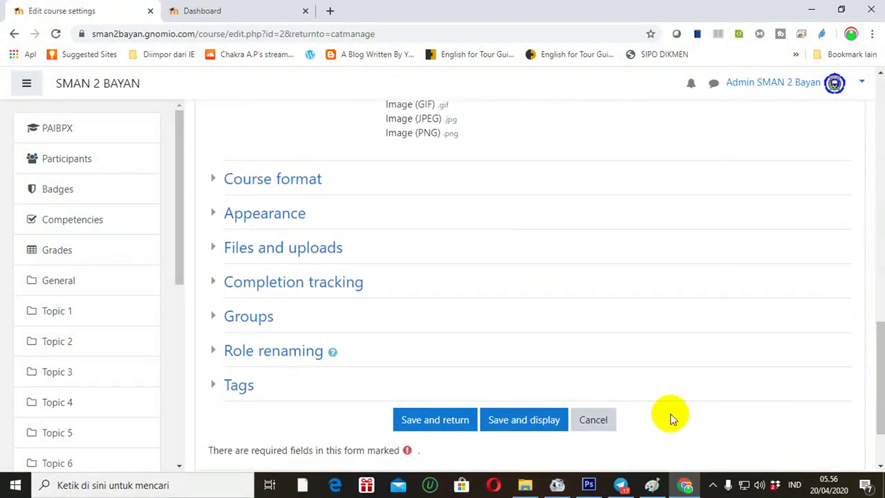
pyautogui.click(457, 419)
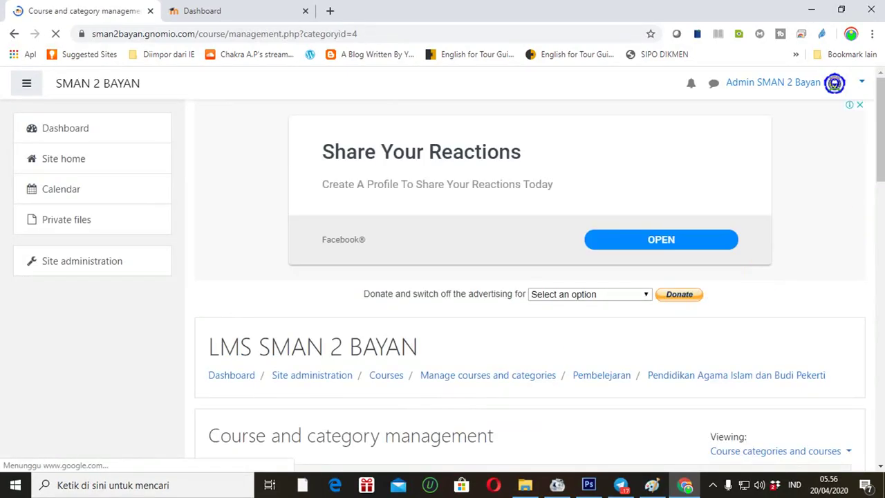
# - In the Pendidikan Agama Islam dan Budi Pekerti category, move the Kelas X course above the Kelas XI course
pyautogui.moveTo(877, 158); pyautogui.dragTo(881, 243)
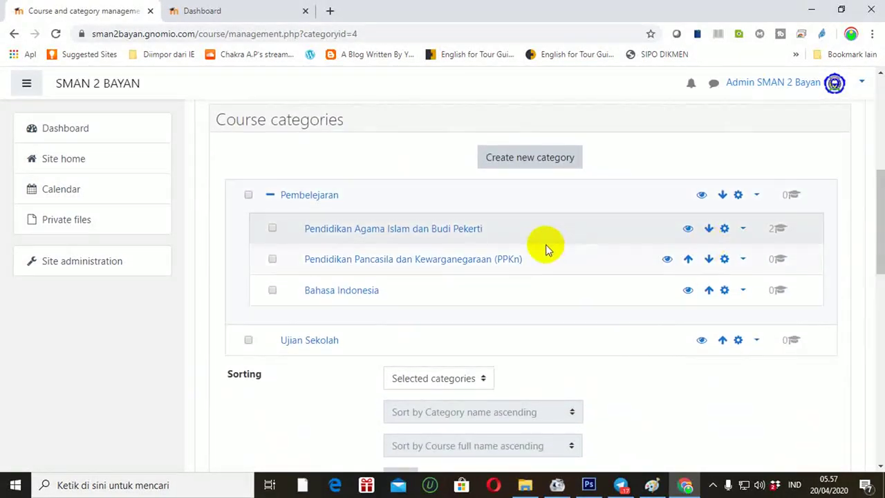
pyautogui.click(356, 235)
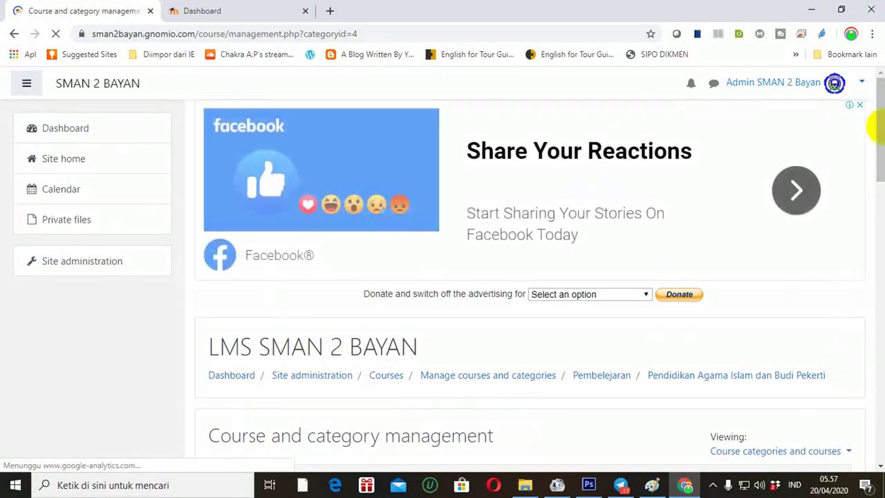
pyautogui.moveTo(879, 130); pyautogui.dragTo(872, 308)
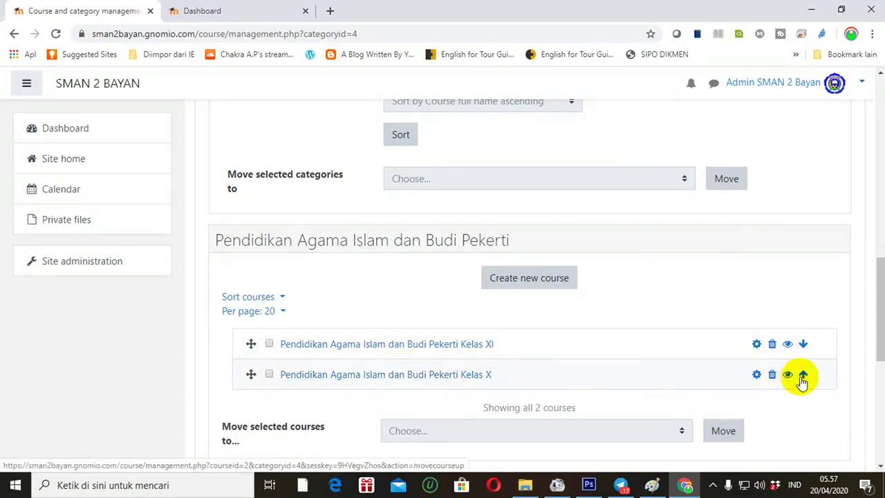
pyautogui.click(269, 375)
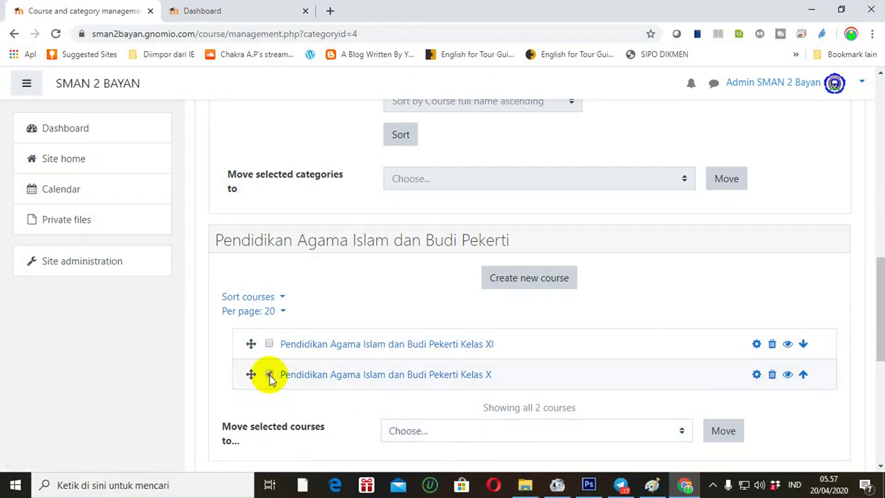
pyautogui.click(802, 377)
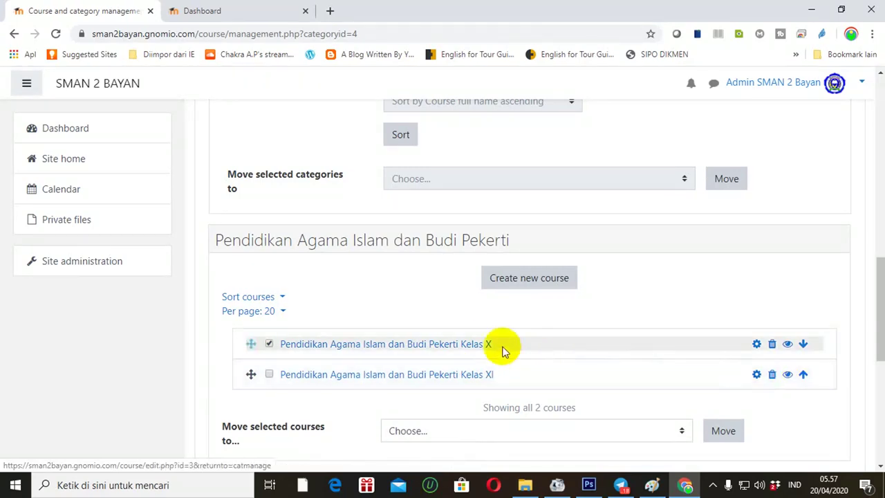
# - Start a new course named Pendidikan Agama Islam dan Budi Pekerti Kelas XII, with short name PAIBPXII, and disable its end date
pyautogui.moveTo(877, 316); pyautogui.dragTo(874, 315)
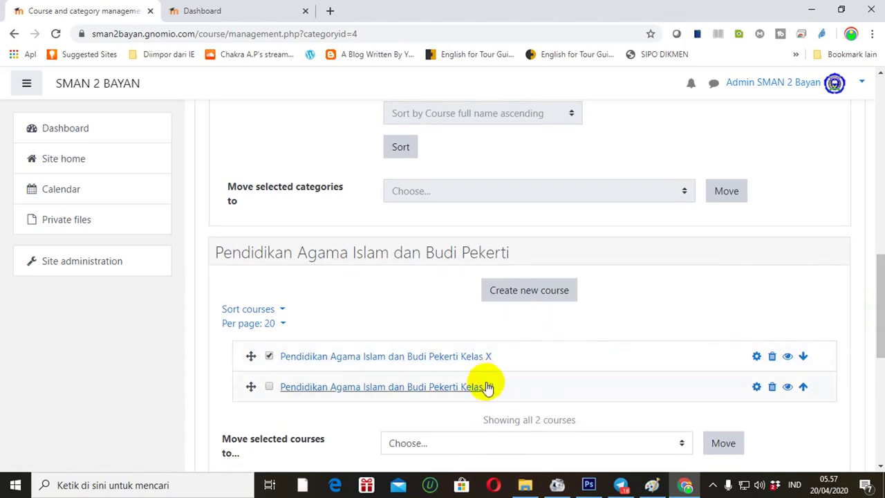
pyautogui.click(515, 296)
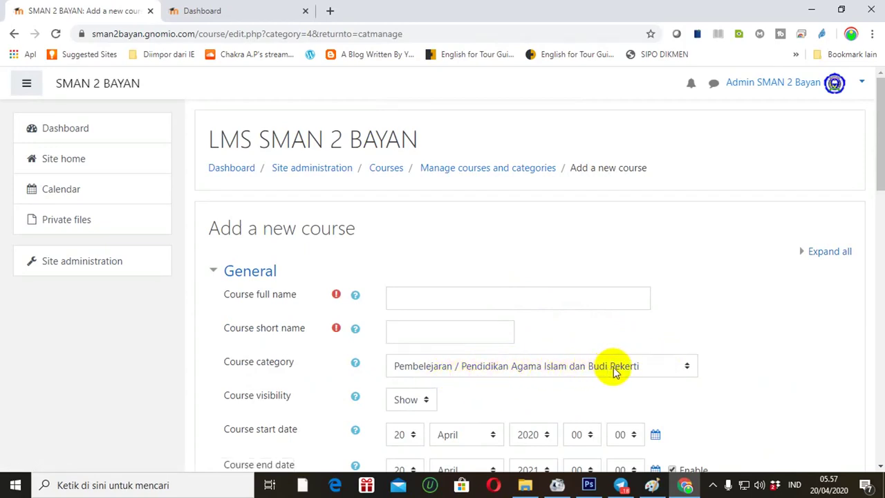
pyautogui.click(440, 300)
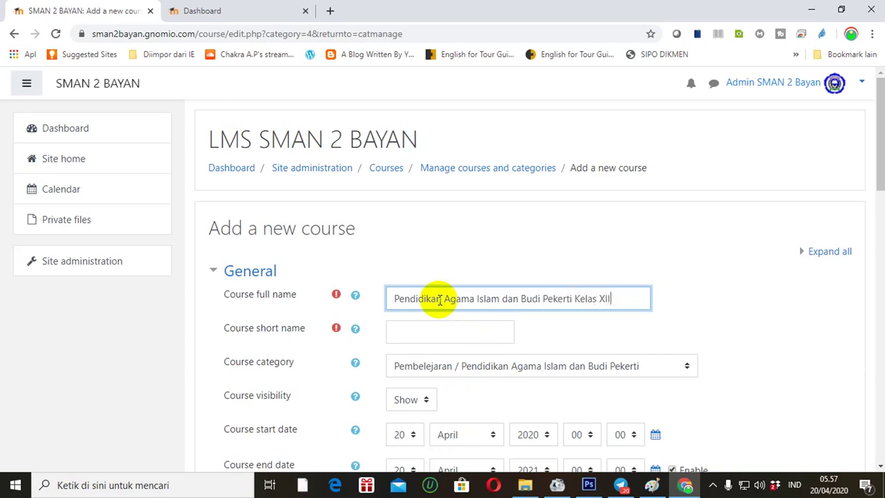
pyautogui.click(438, 331)
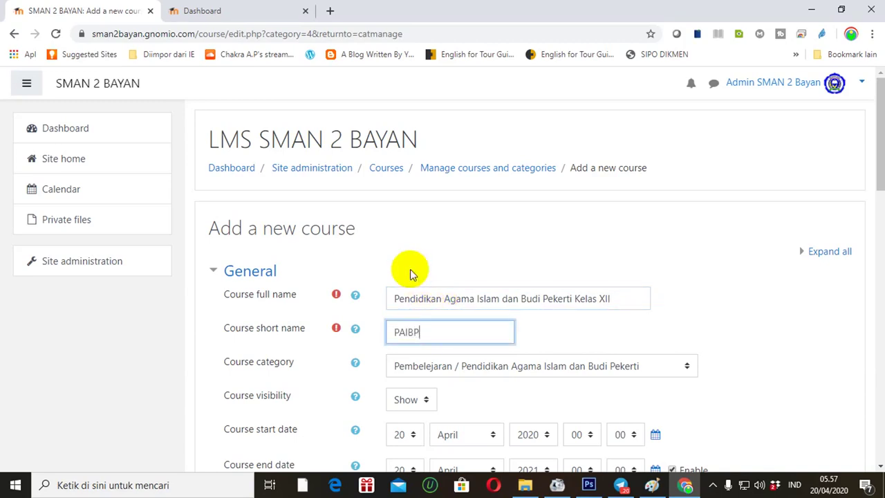
pyautogui.moveTo(871, 127); pyautogui.dragTo(873, 200)
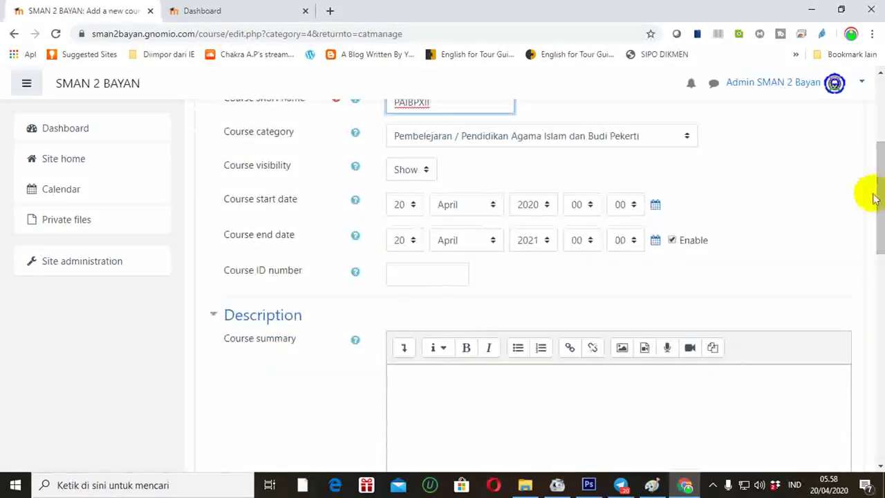
pyautogui.click(673, 241)
# - Set the Kelas XII course's number of sections to 12, then save it and return to category management
pyautogui.moveTo(871, 184); pyautogui.dragTo(869, 341)
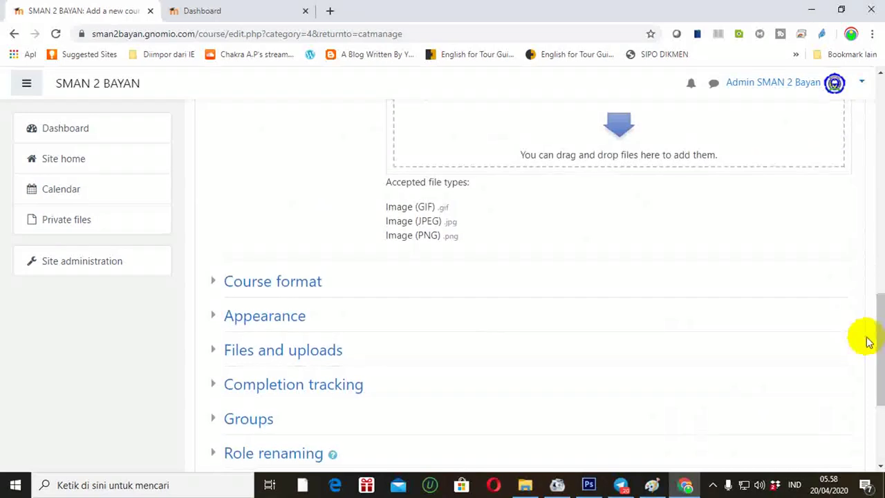
pyautogui.click(300, 280)
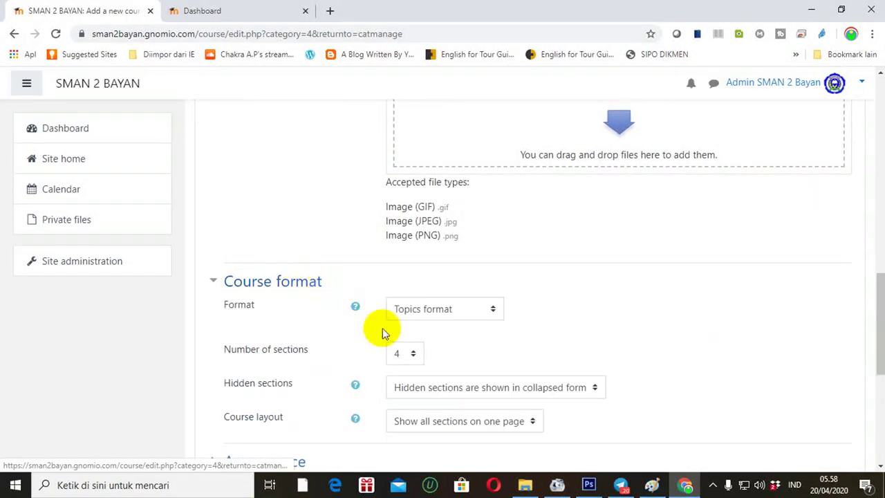
pyautogui.click(407, 355)
pyautogui.scroll(-1, 396, 232)
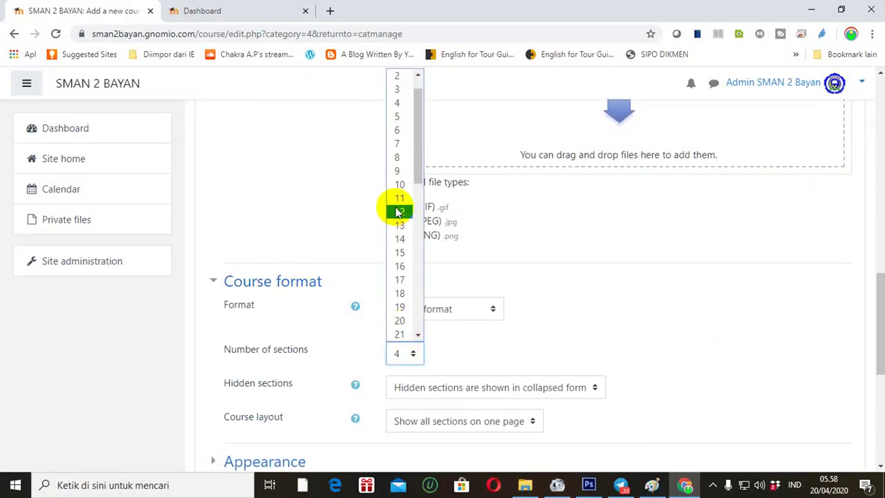
pyautogui.click(400, 213)
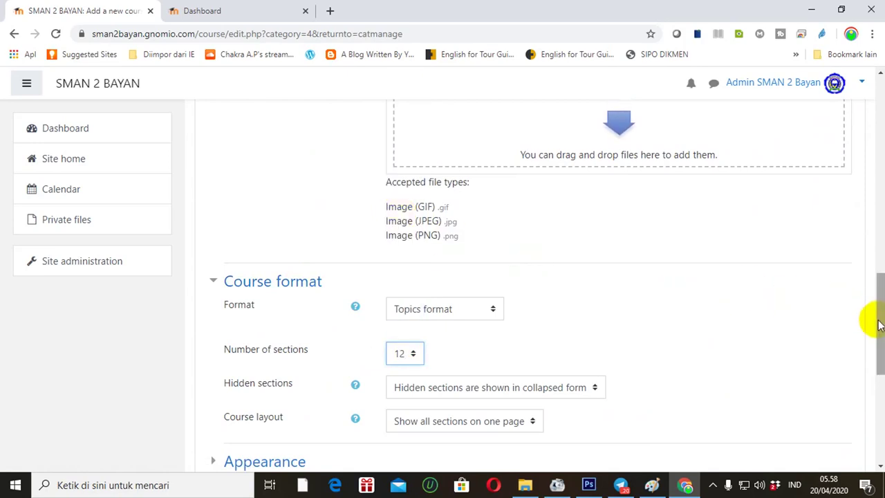
pyautogui.moveTo(880, 325); pyautogui.dragTo(790, 405)
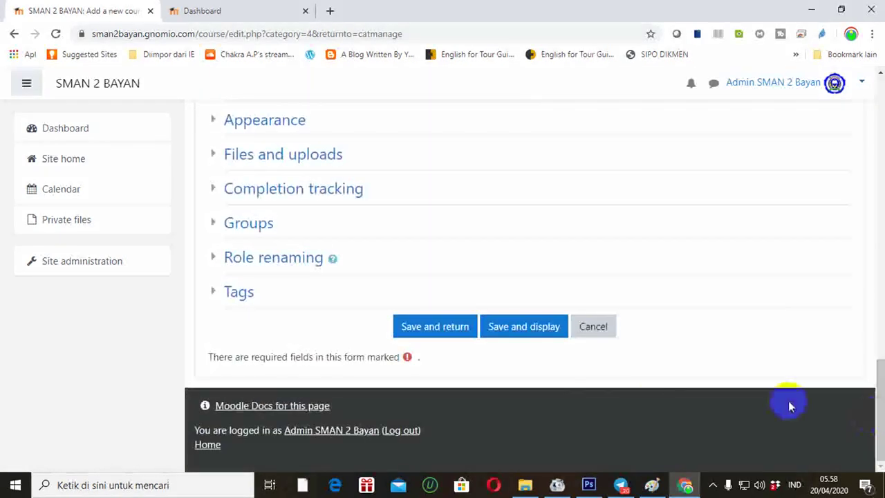
pyautogui.click(456, 328)
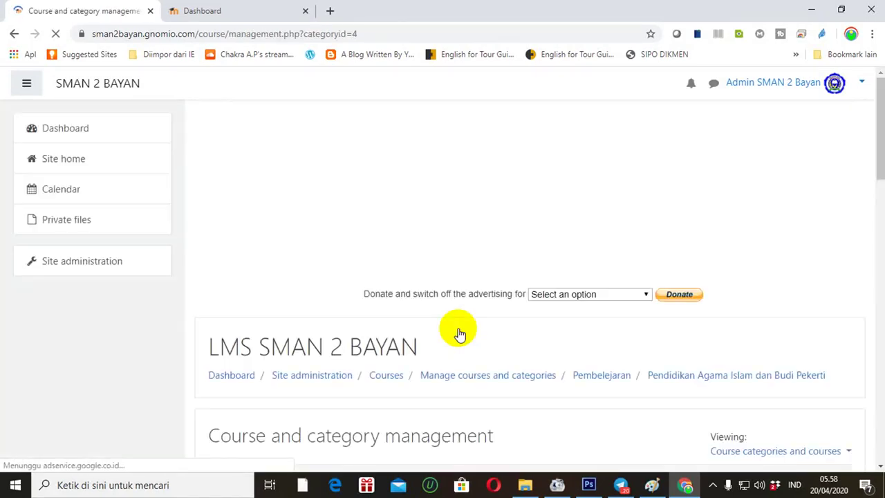
# - Move the Kelas XII course below the Kelas XI course in the Pendidikan Agama Islam dan Budi Pekerti category
pyautogui.moveTo(878, 99); pyautogui.dragTo(877, 333)
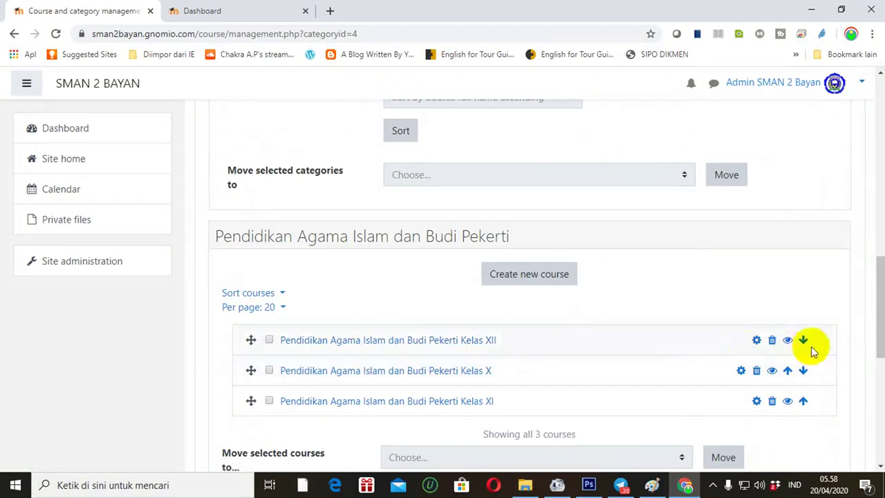
pyautogui.moveTo(875, 343)
pyautogui.mouseDown()
pyautogui.moveTo(879, 322)
pyautogui.moveTo(879, 360)
pyautogui.mouseUp()
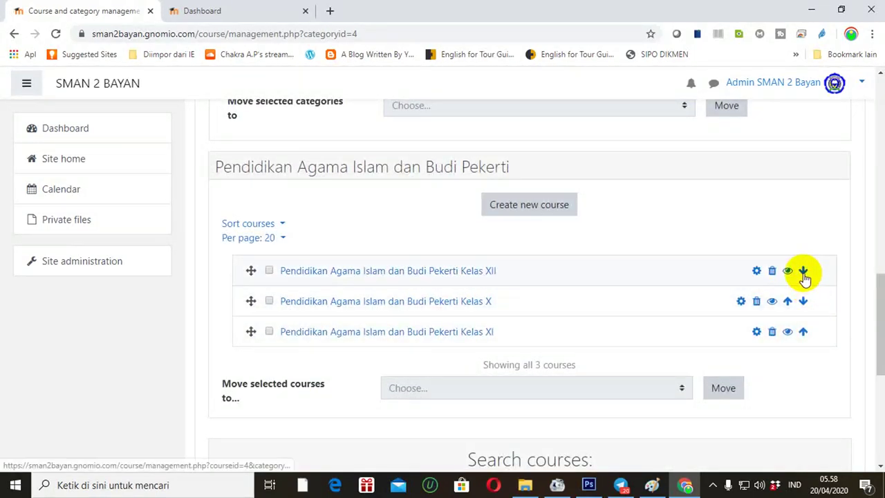
pyautogui.click(269, 270)
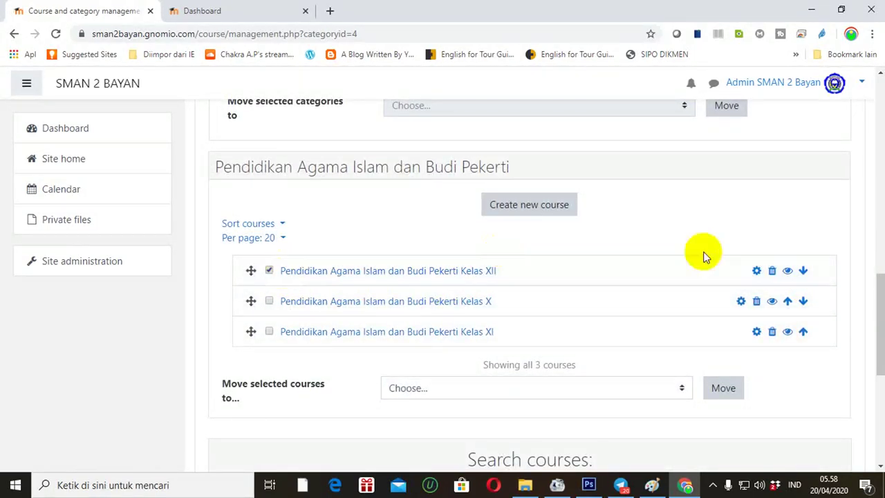
pyautogui.click(803, 271)
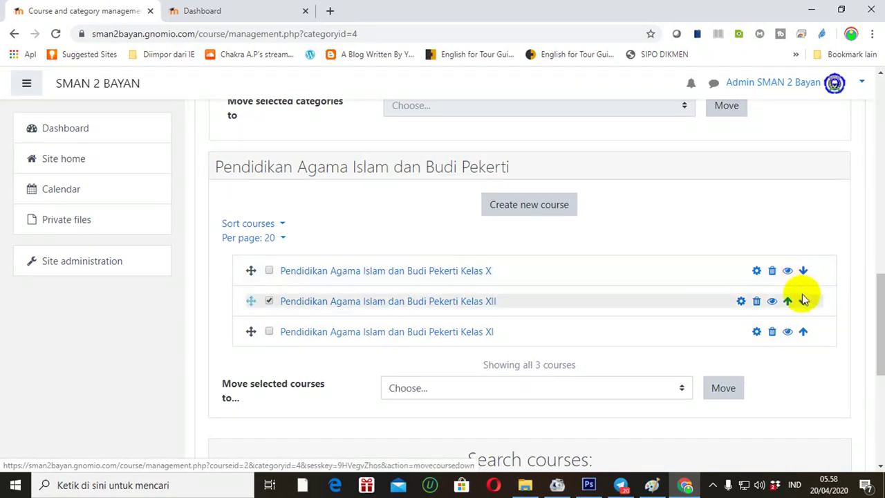
pyautogui.click(803, 302)
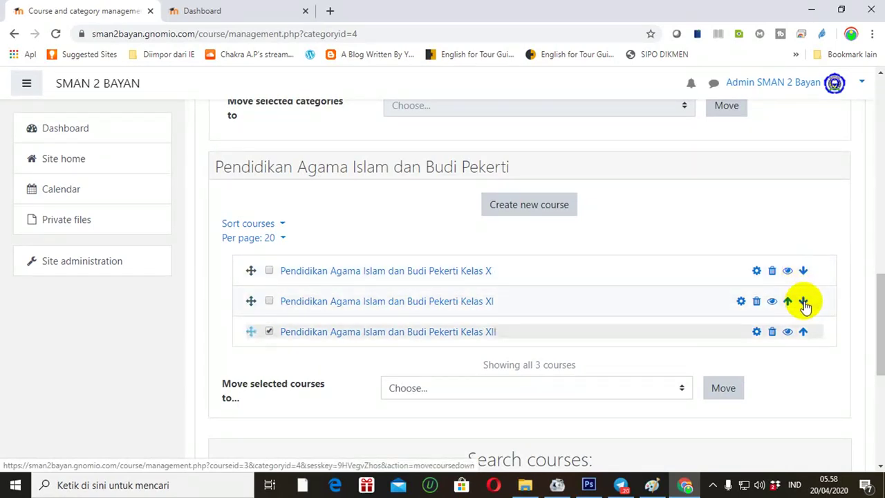
# - In the Pendidikan Pancasila dan Kewarganegaraan (PPKn) category, start a new course named PPKn Kelas X with short name PPKnX
pyautogui.moveTo(876, 326); pyautogui.dragTo(876, 235)
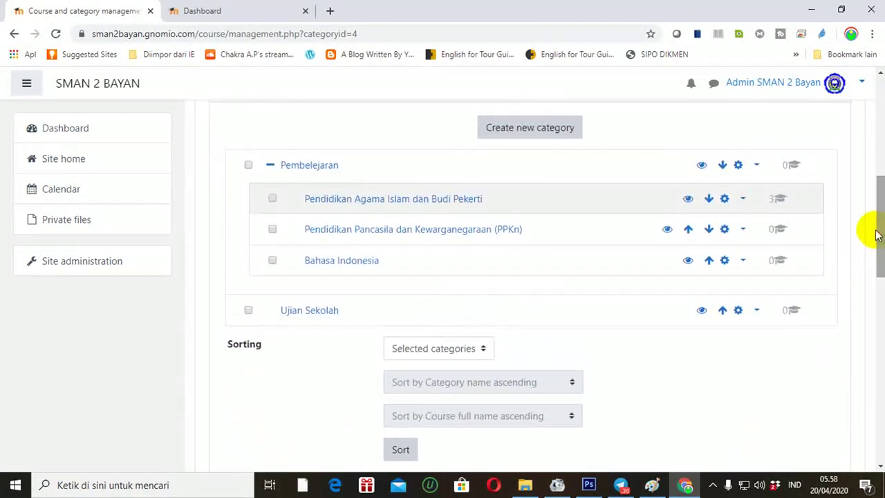
pyautogui.click(349, 236)
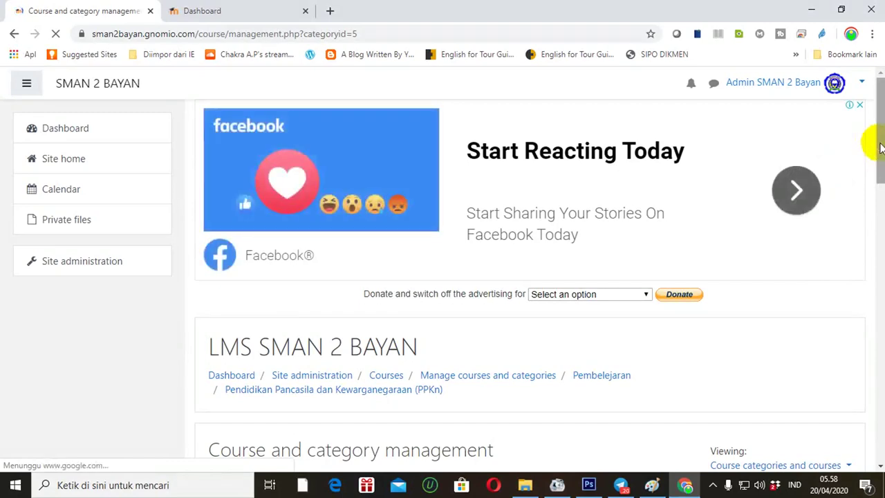
pyautogui.moveTo(880, 142); pyautogui.dragTo(880, 232)
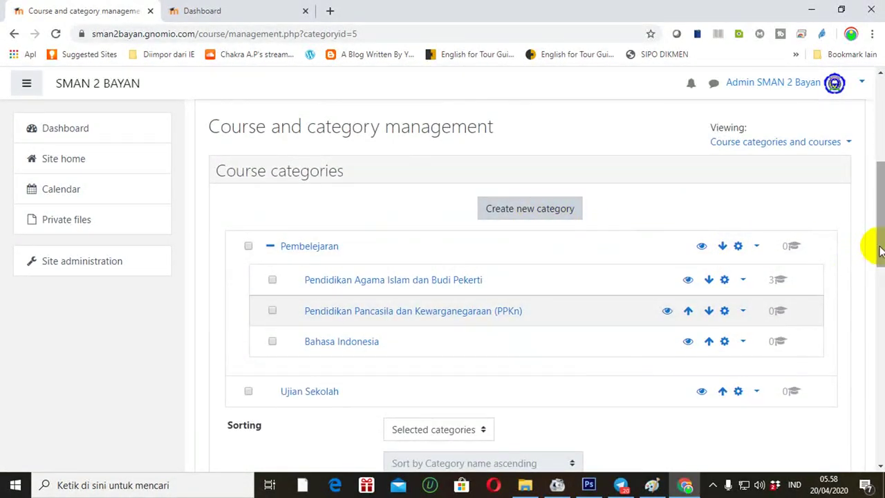
pyautogui.moveTo(879, 254); pyautogui.dragTo(872, 362)
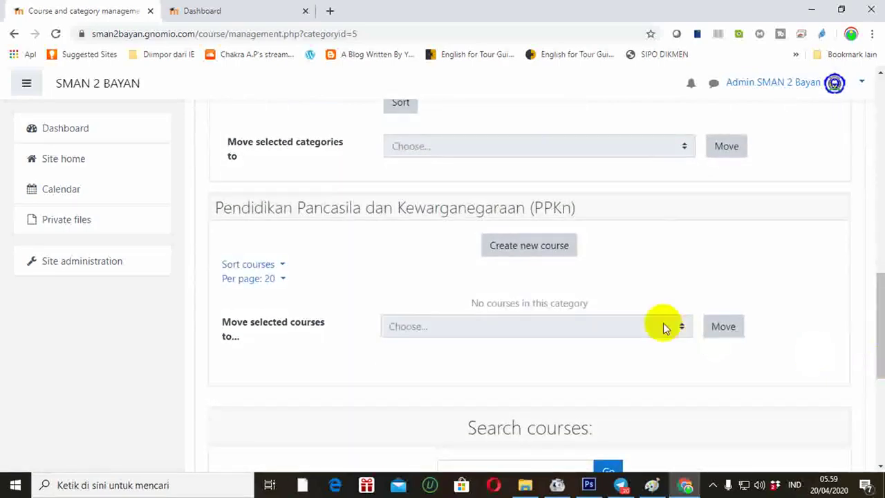
pyautogui.click(534, 249)
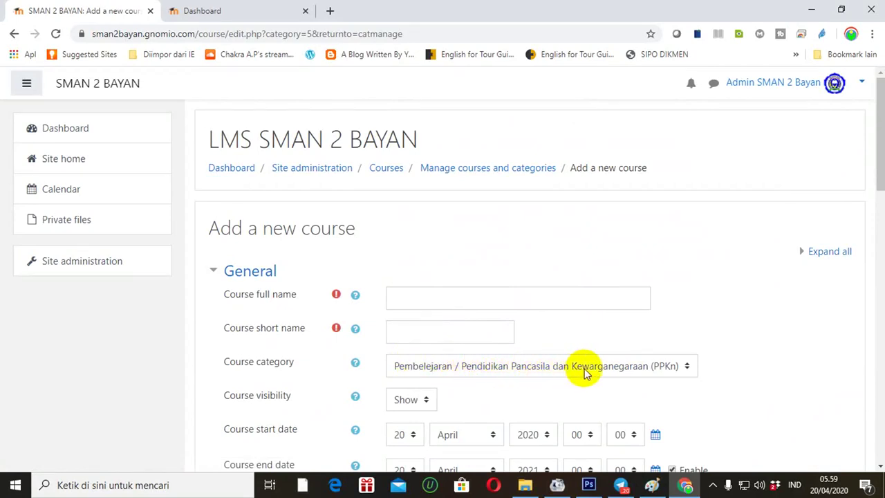
pyautogui.click(473, 296)
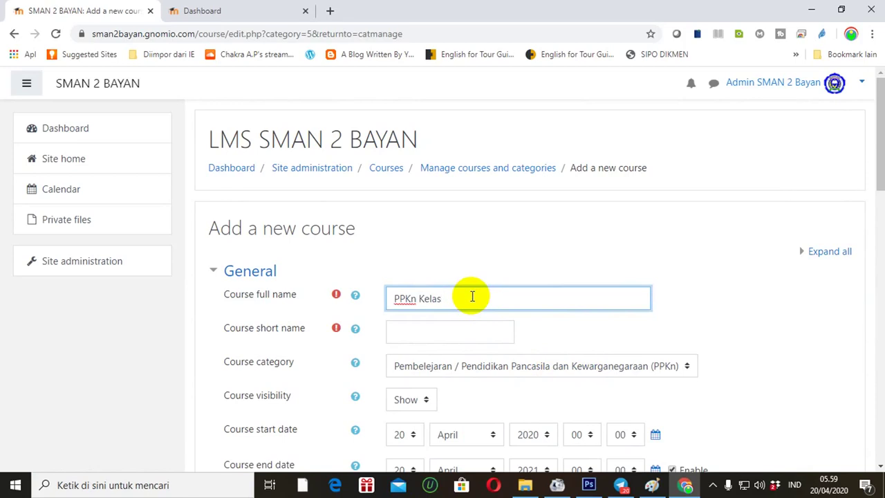
pyautogui.moveTo(455, 296); pyautogui.dragTo(363, 296)
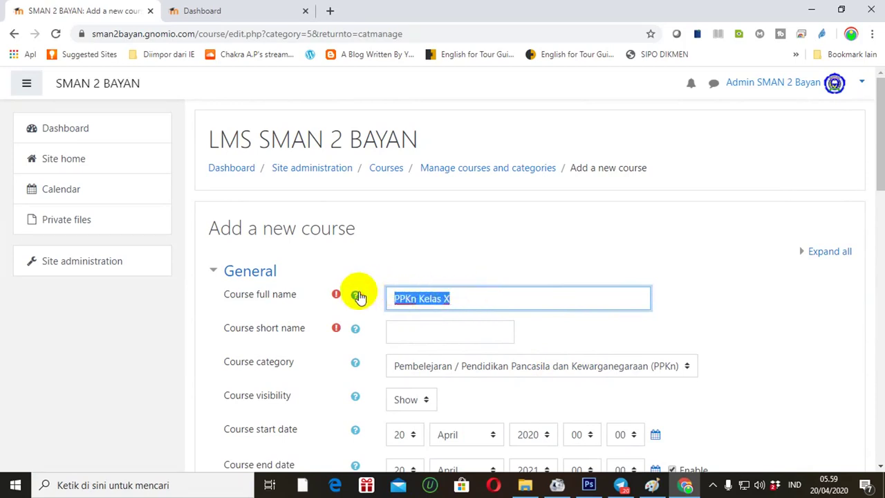
pyautogui.click(410, 325)
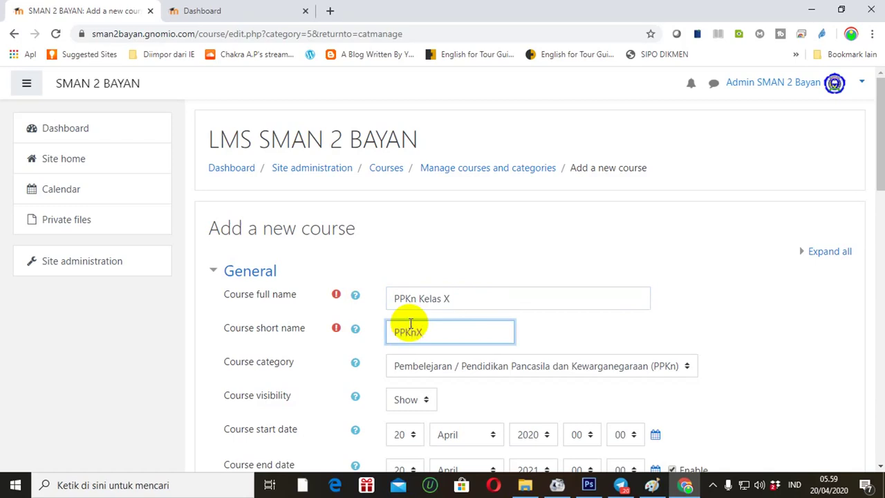
# - Disable the PPKn Kelas X course's end date, then save the course and return to category management
pyautogui.moveTo(878, 154); pyautogui.dragTo(879, 365)
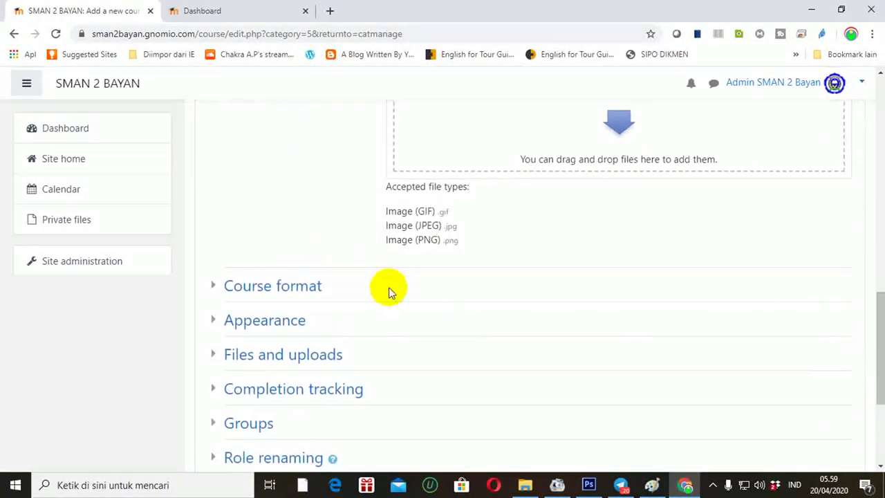
pyautogui.moveTo(876, 297); pyautogui.dragTo(864, 188)
pyautogui.click(674, 133)
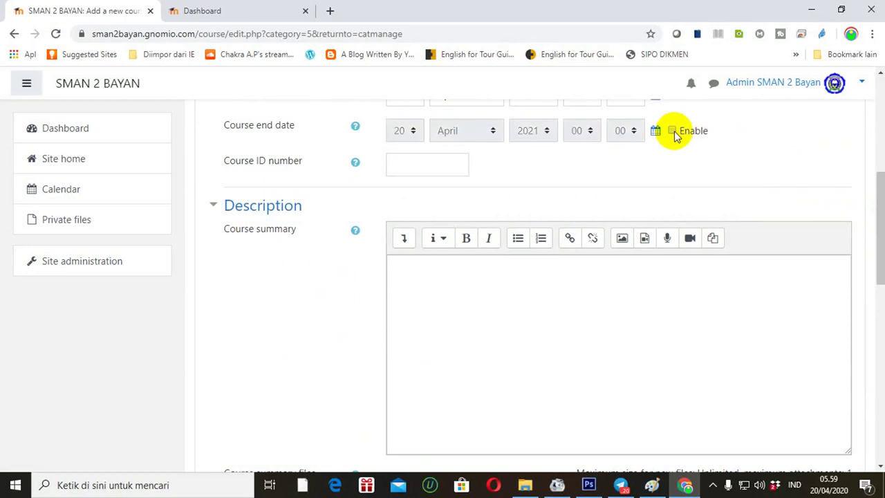
pyautogui.moveTo(876, 196); pyautogui.dragTo(876, 326)
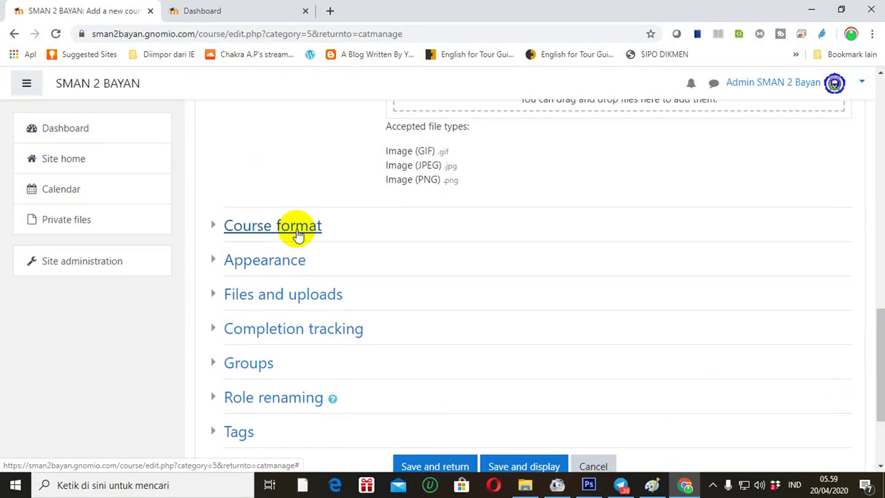
pyautogui.click(417, 469)
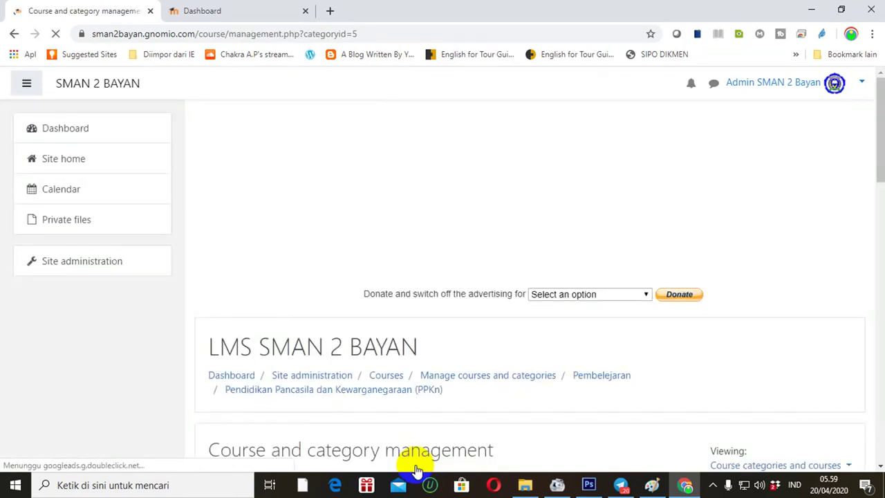
# - Create the course PPKn Kelas XI with short name PPKnXI in the PPKn category, then save it and return to category management
pyautogui.moveTo(874, 158); pyautogui.dragTo(871, 365)
pyautogui.click(551, 171)
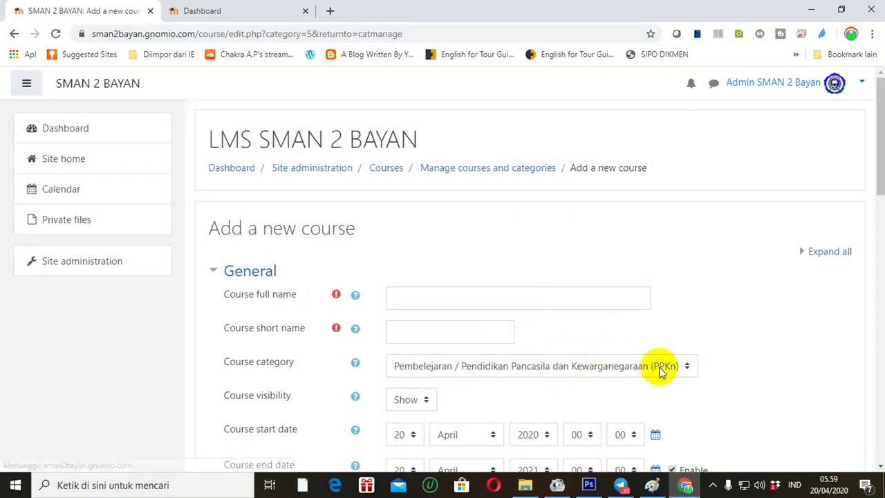
pyautogui.click(470, 294)
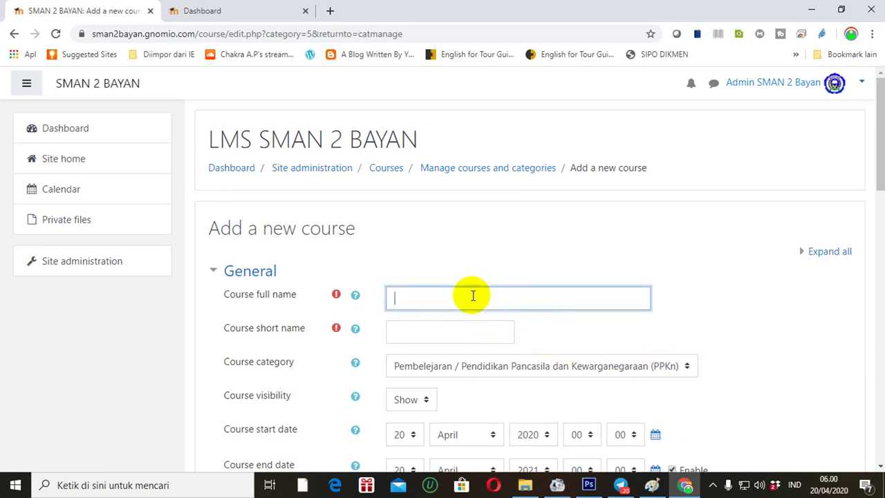
pyautogui.write('PPKn Kelas XI')
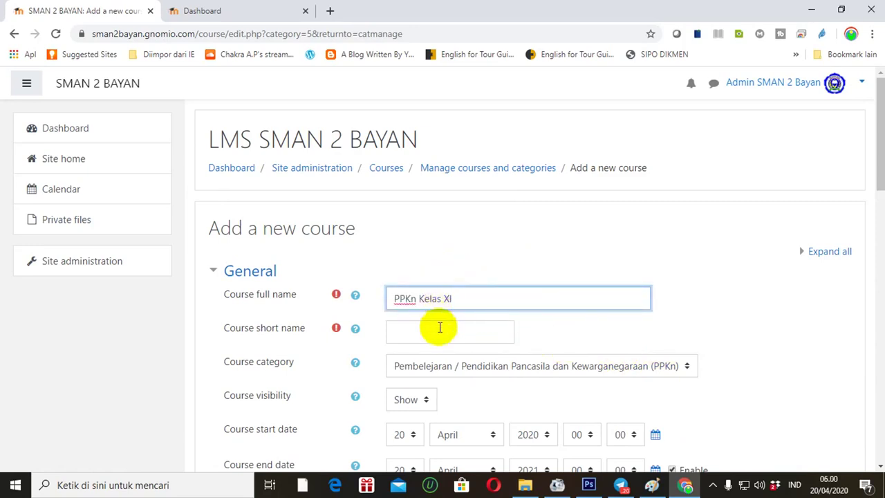
pyautogui.click(438, 329)
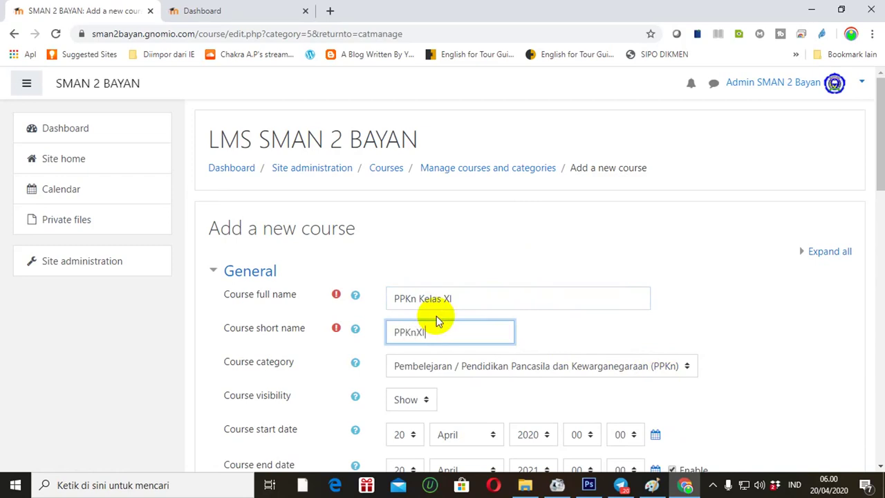
pyautogui.write('PPKnXI')
pyautogui.scroll(-8, 875, 221)
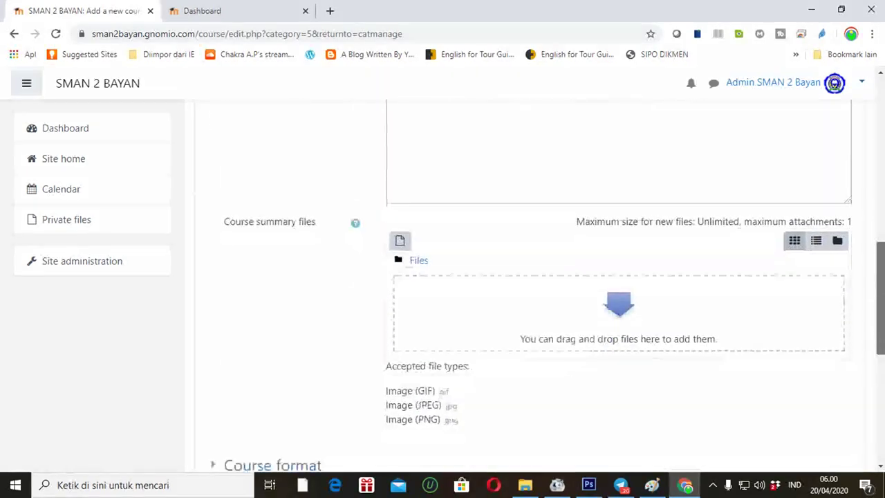
pyautogui.scroll(-6, 535, 286)
pyautogui.click(430, 334)
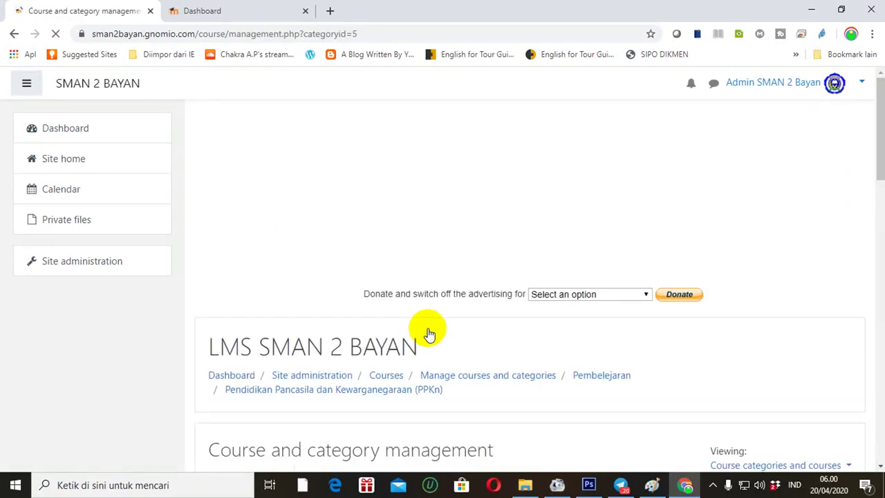
# - Add the course PPKn Kelas XII with short name PPKnXII to the PPKn category, saving it and returning to category management
pyautogui.moveTo(877, 122); pyautogui.dragTo(877, 330)
pyautogui.click(530, 211)
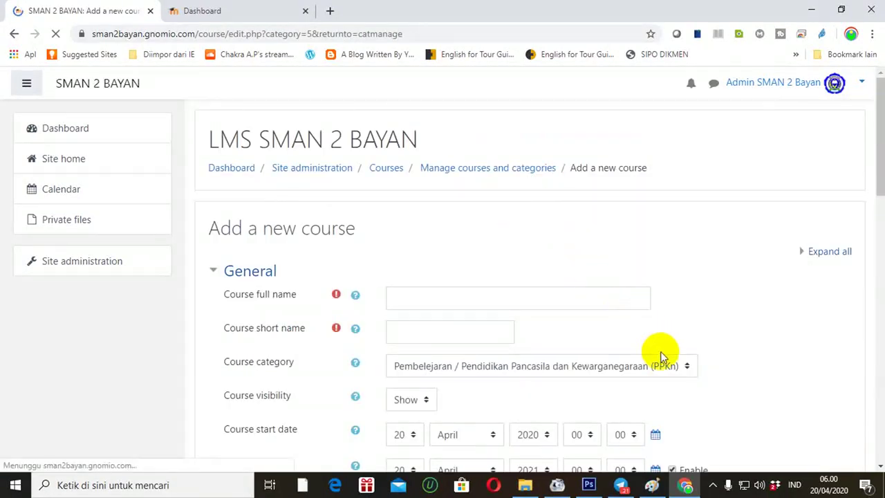
pyautogui.click(437, 299)
pyautogui.write('PPKn Kelas XII')
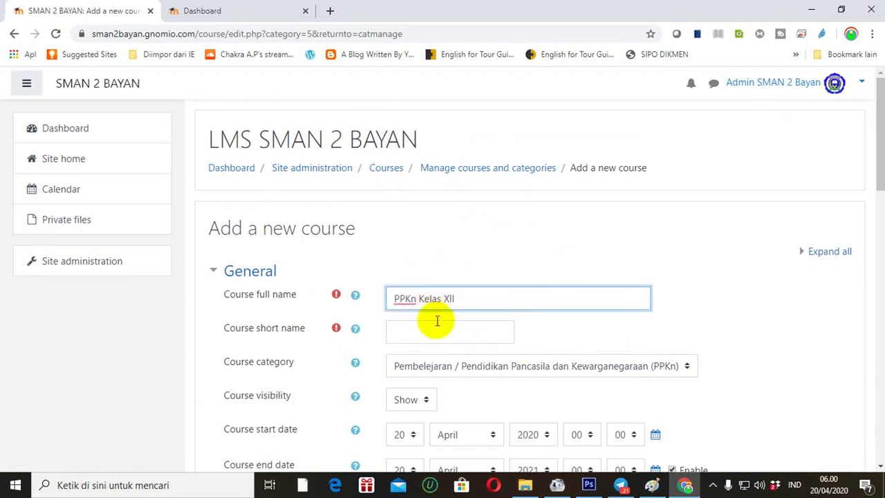
pyautogui.click(436, 330)
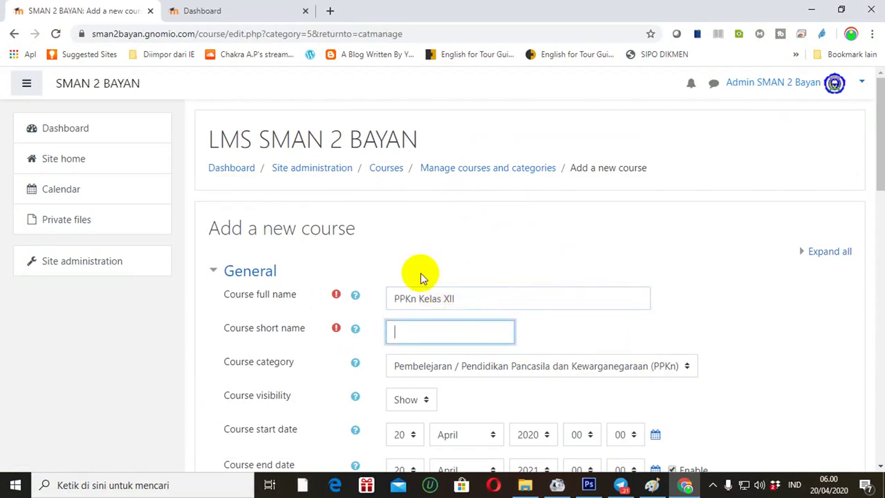
pyautogui.write('PPKnXII')
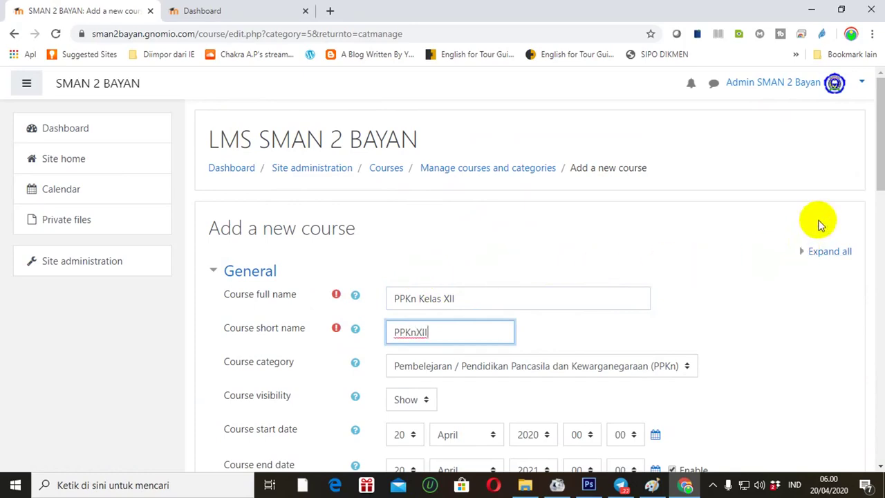
pyautogui.moveTo(881, 156); pyautogui.dragTo(876, 395)
pyautogui.click(451, 425)
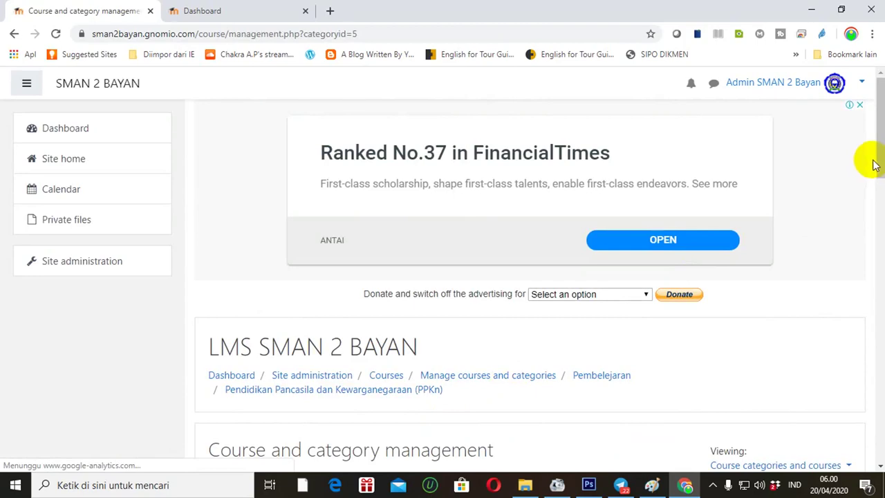
# - Select the Pendidikan Pancasila dan Kewarganegaraan (PPKn) category and review its list of courses
pyautogui.moveTo(877, 168); pyautogui.dragTo(879, 253)
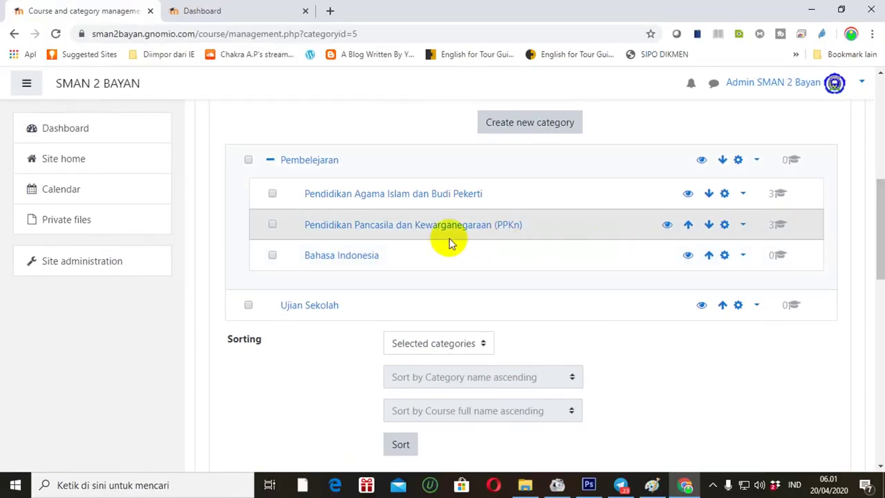
pyautogui.click(352, 228)
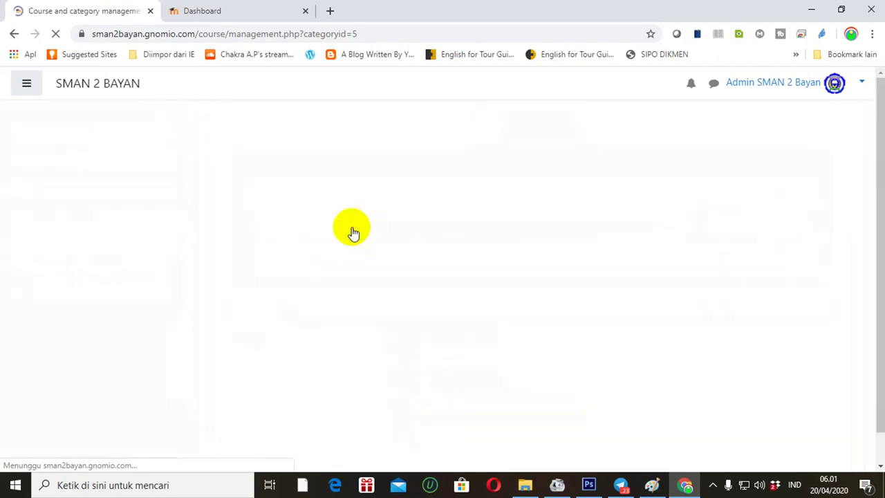
pyautogui.moveTo(880, 159); pyautogui.dragTo(872, 380)
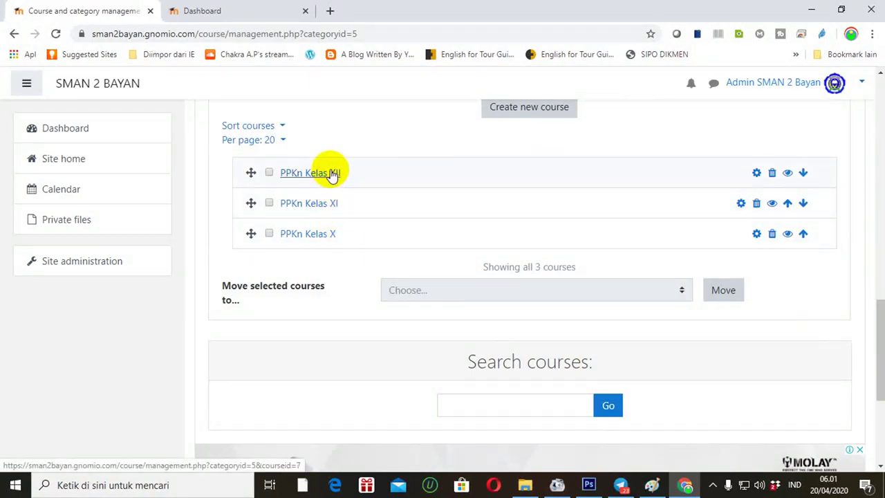
# - Create a new category named Bahasa Inggris with Pembelejaran as its parent category
pyautogui.moveTo(878, 310); pyautogui.dragTo(871, 184)
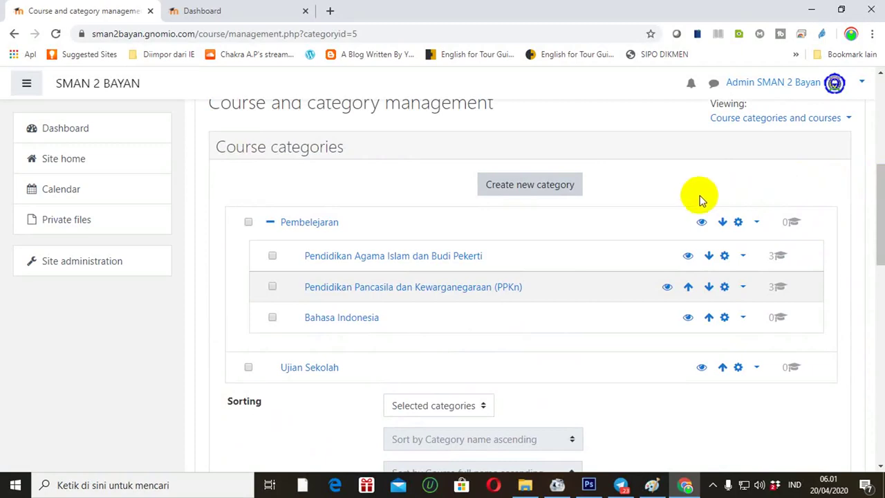
pyautogui.click(507, 195)
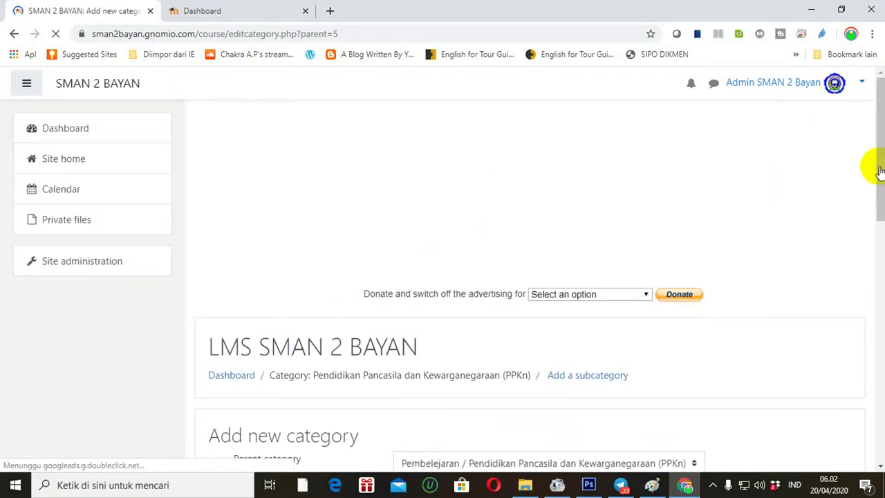
pyautogui.moveTo(881, 166); pyautogui.dragTo(873, 293)
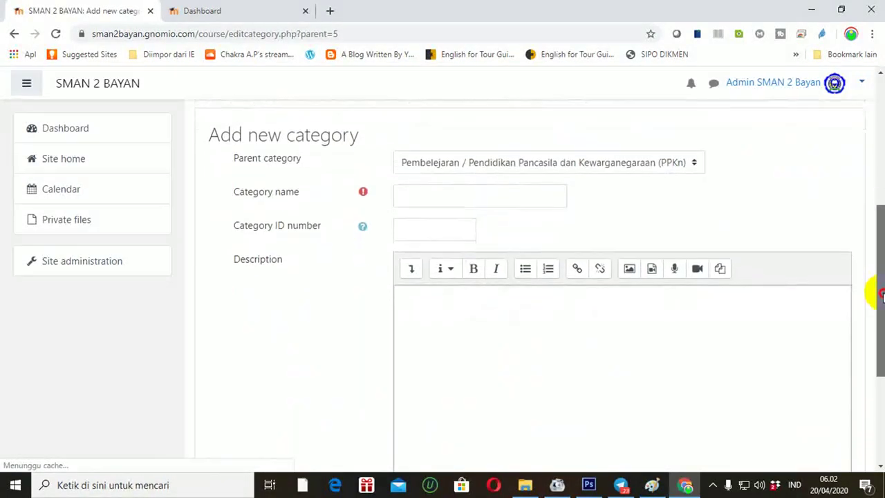
pyautogui.click(551, 193)
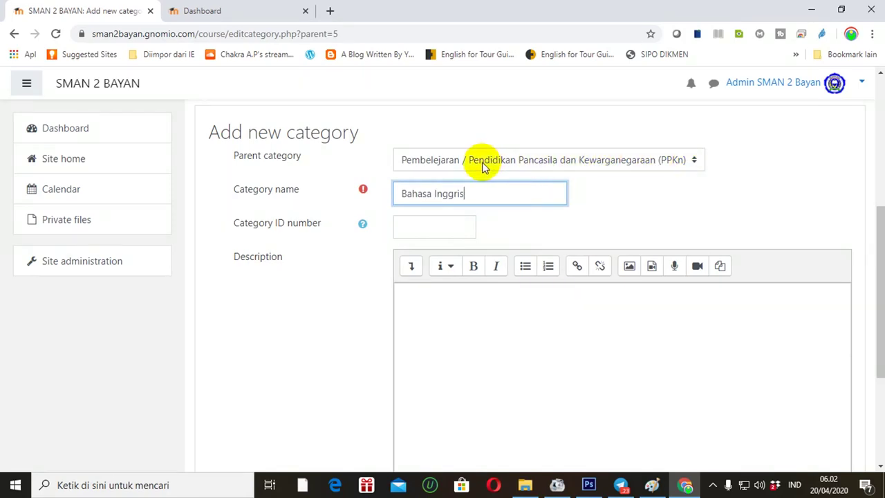
pyautogui.click(693, 160)
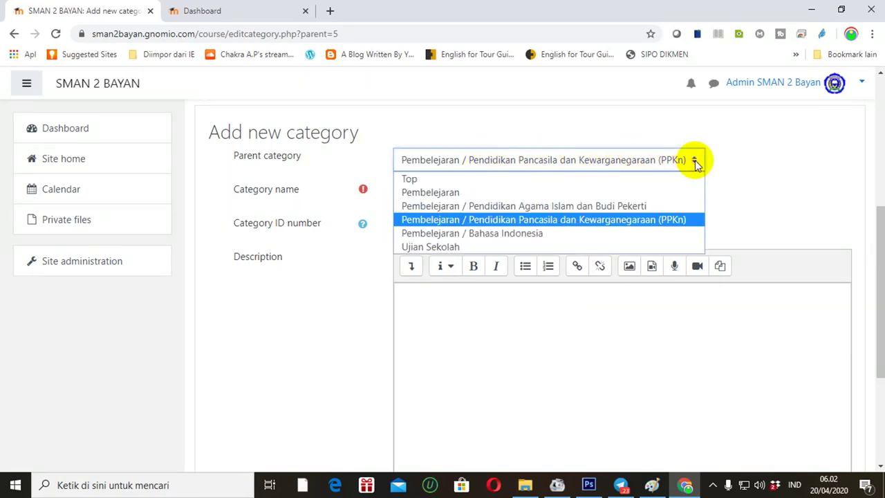
pyautogui.click(491, 192)
pyautogui.moveTo(882, 219); pyautogui.dragTo(871, 352)
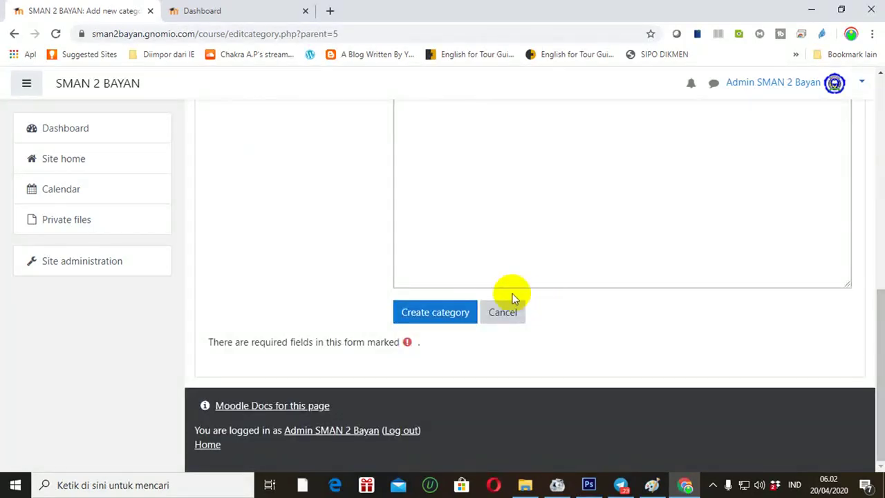
pyautogui.click(450, 315)
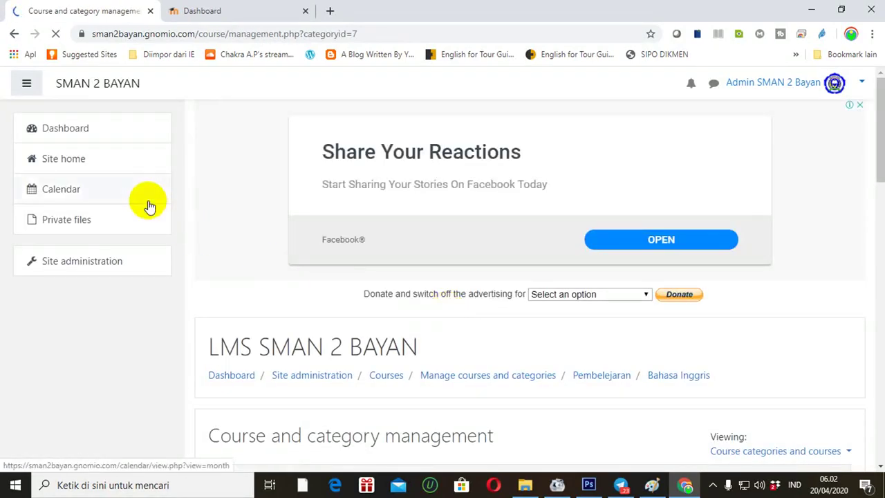
# - Open the site home page and review the available courses listed there
pyautogui.moveTo(880, 124)
pyautogui.mouseDown()
pyautogui.moveTo(880, 133)
pyautogui.moveTo(880, 111)
pyautogui.mouseUp()
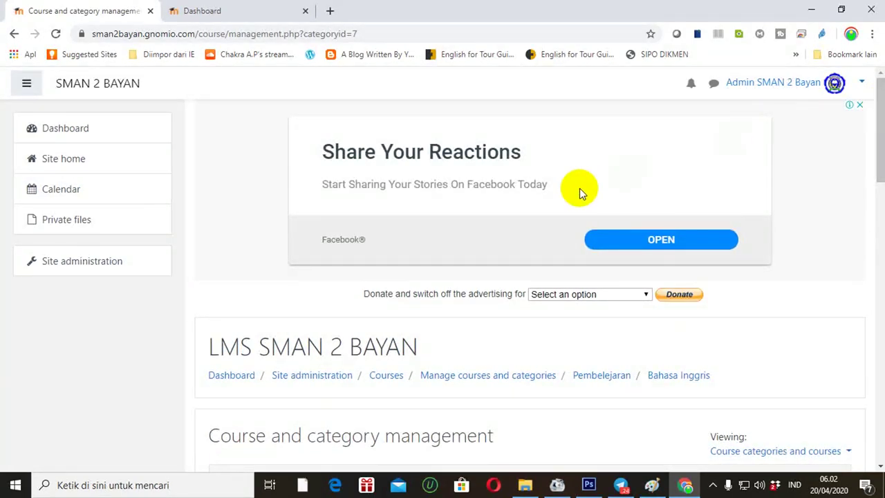
pyautogui.click(58, 163)
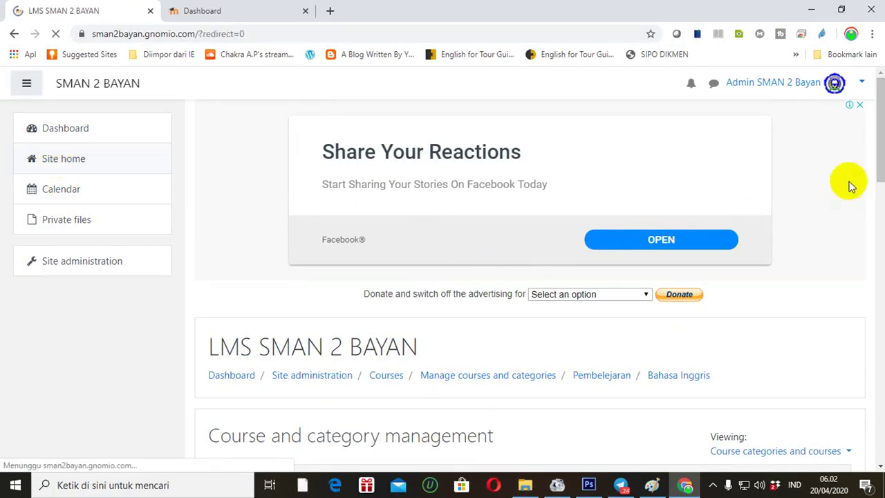
pyautogui.moveTo(878, 139); pyautogui.dragTo(882, 354)
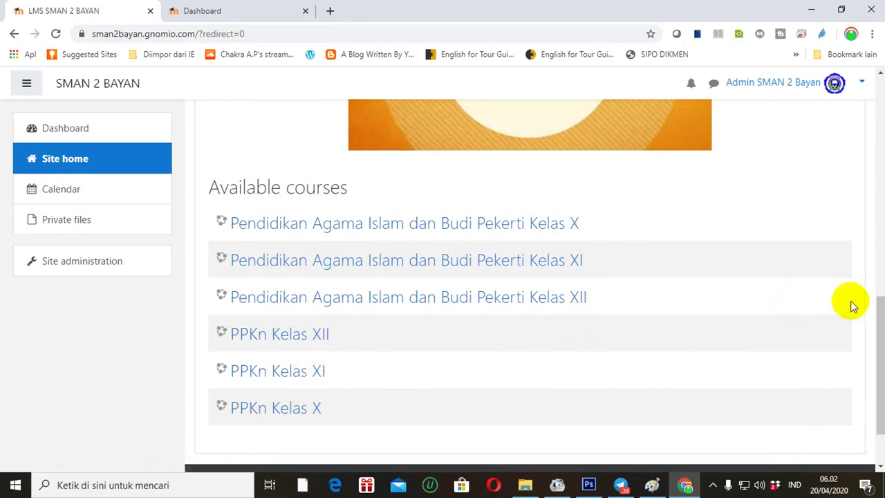
pyautogui.moveTo(878, 332); pyautogui.dragTo(879, 119)
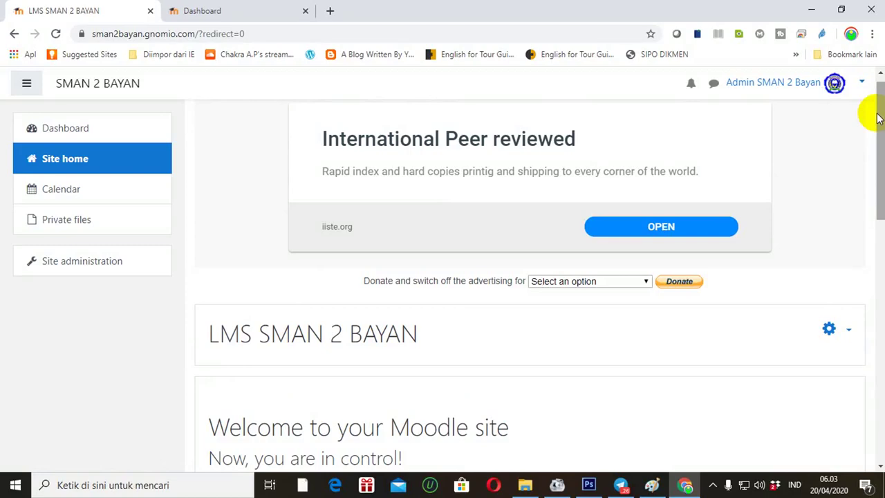
pyautogui.moveTo(878, 119); pyautogui.dragTo(825, 383)
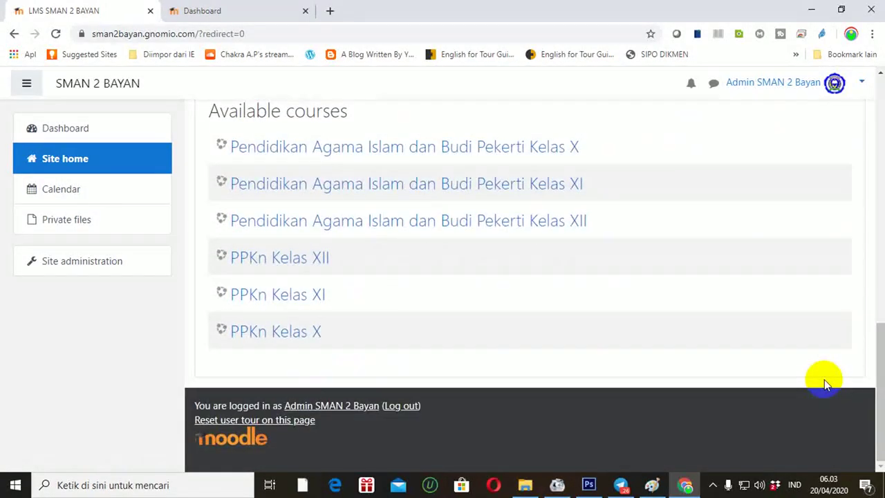